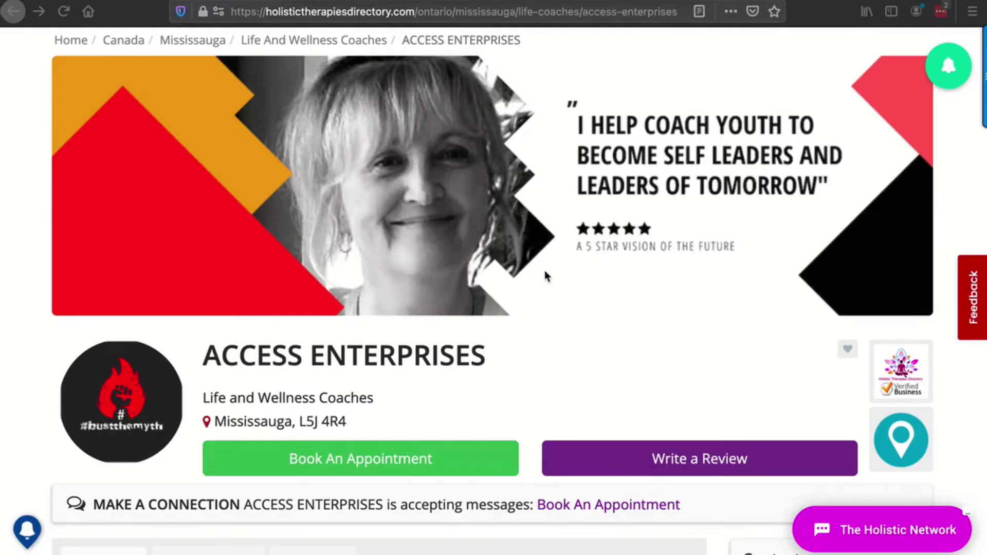
- Browse the account's products or services page, then go to My Dashboard
{"action": "scroll", "coordinate": [545, 276], "scroll_direction": "down", "scroll_amount": 2}
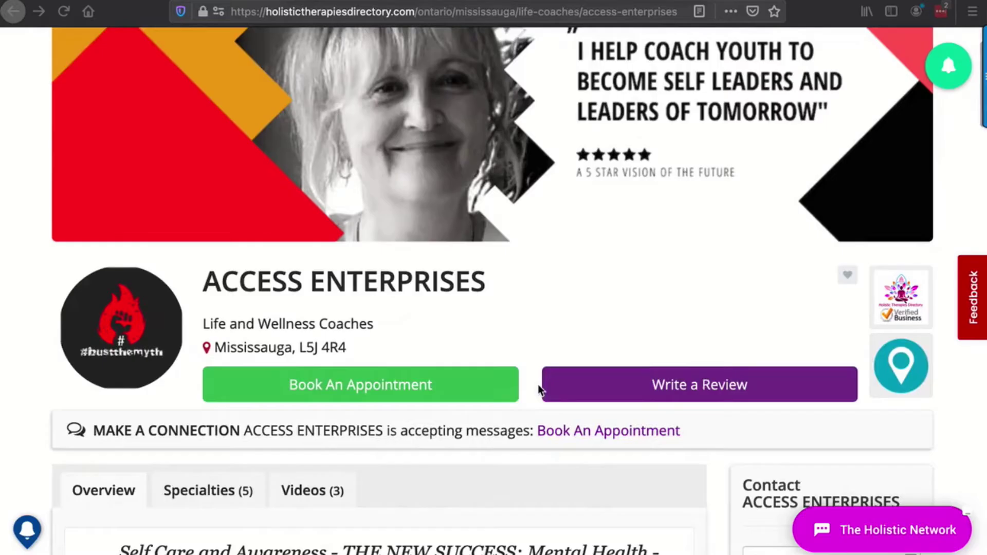
{"action": "scroll", "coordinate": [538, 391], "scroll_direction": "down", "scroll_amount": 3}
{"action": "scroll", "coordinate": [540, 391], "scroll_direction": "up", "scroll_amount": 5}
{"action": "scroll", "coordinate": [539, 389], "scroll_direction": "down", "scroll_amount": 5}
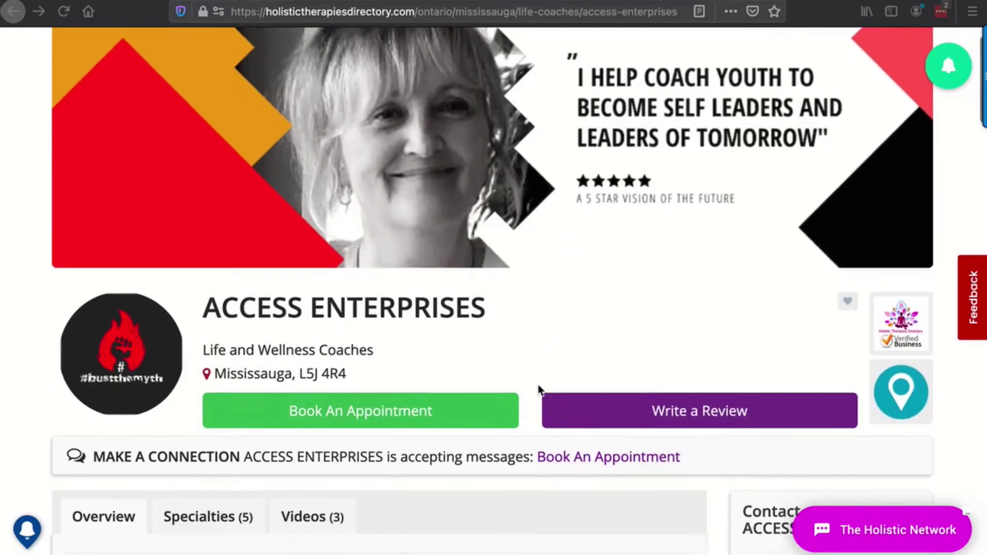
{"action": "scroll", "coordinate": [537, 391], "scroll_direction": "down", "scroll_amount": 7}
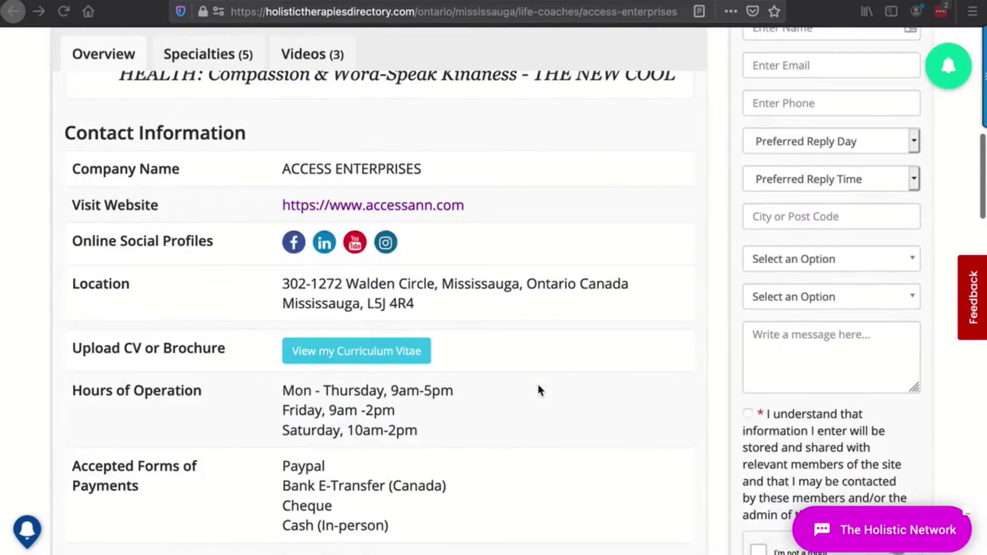
{"action": "scroll", "coordinate": [538, 390], "scroll_direction": "up", "scroll_amount": 12}
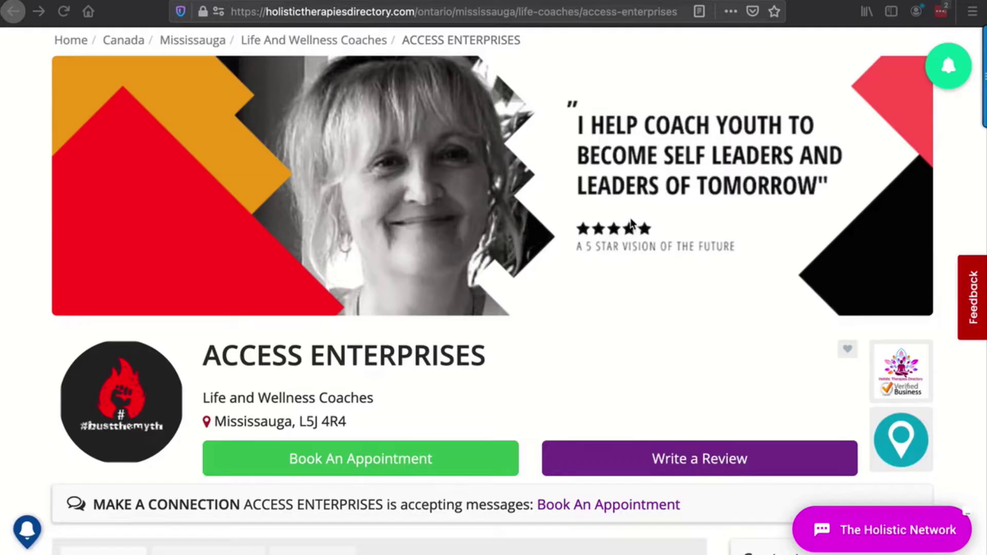
{"action": "scroll", "coordinate": [633, 222], "scroll_direction": "down", "scroll_amount": 1}
{"action": "scroll", "coordinate": [632, 221], "scroll_direction": "up", "scroll_amount": 1}
{"action": "scroll", "coordinate": [643, 198], "scroll_direction": "down", "scroll_amount": 1}
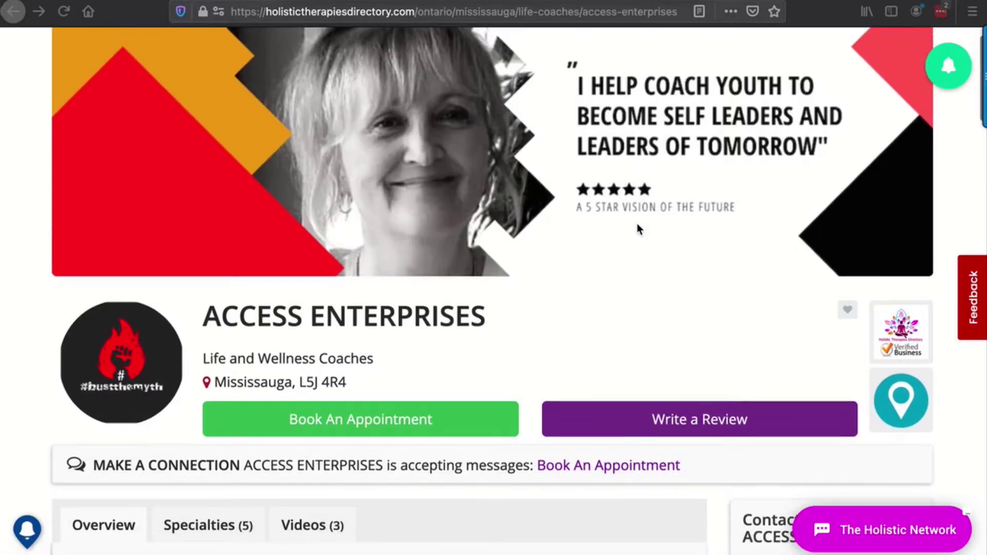
{"action": "scroll", "coordinate": [637, 228], "scroll_direction": "up", "scroll_amount": 1}
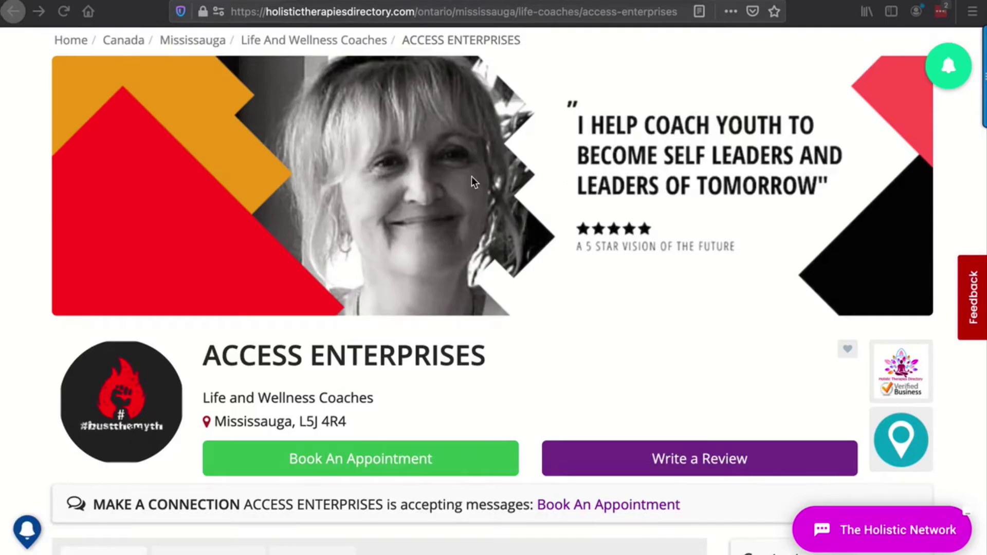
{"action": "scroll", "coordinate": [472, 181], "scroll_direction": "down", "scroll_amount": 2}
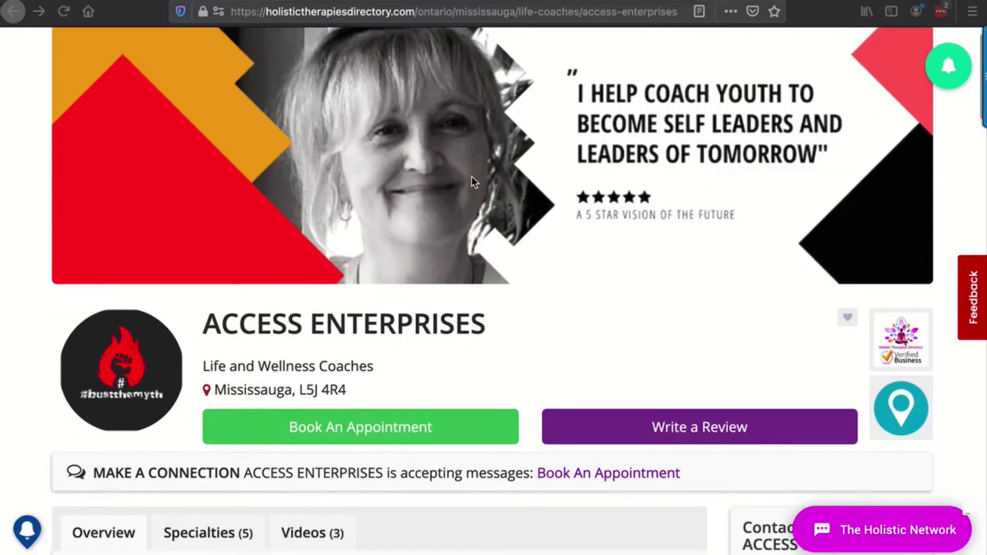
{"action": "scroll", "coordinate": [472, 180], "scroll_direction": "down", "scroll_amount": 4}
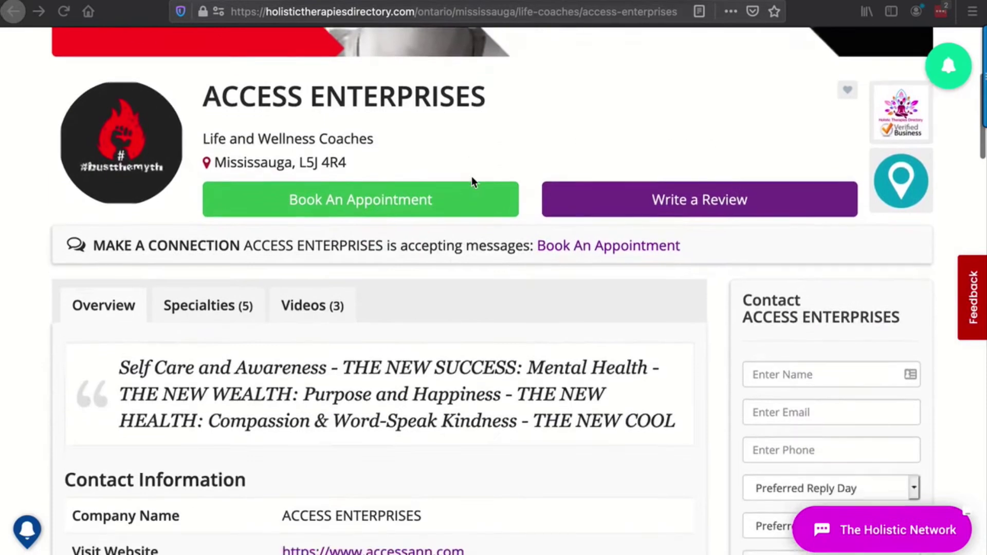
{"action": "scroll", "coordinate": [441, 439], "scroll_direction": "down", "scroll_amount": 10}
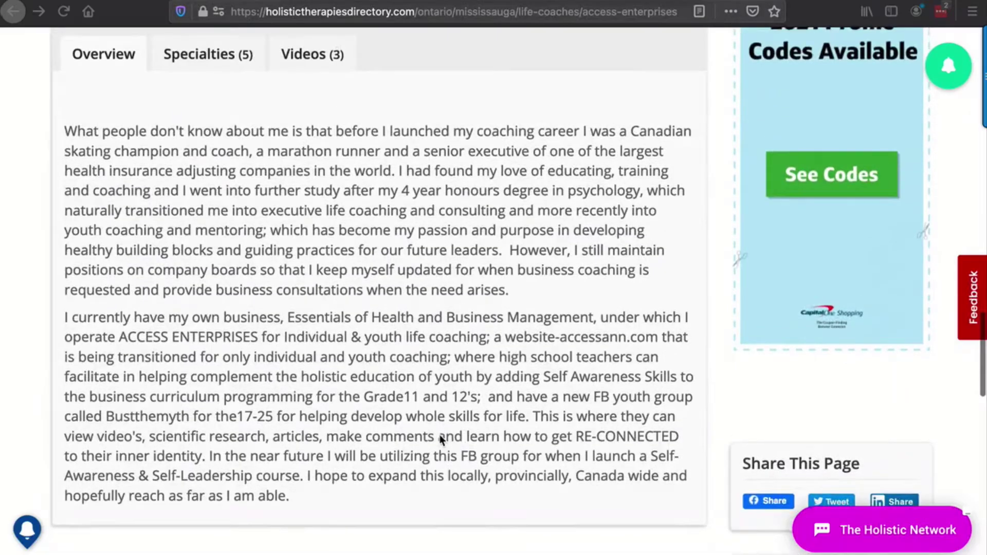
{"action": "scroll", "coordinate": [441, 438], "scroll_direction": "down", "scroll_amount": 4}
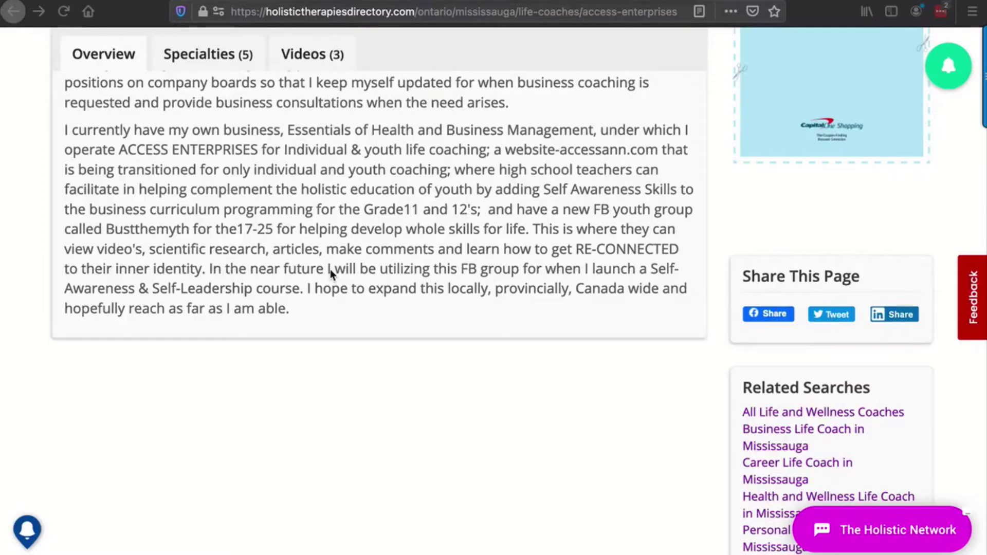
{"action": "scroll", "coordinate": [331, 276], "scroll_direction": "down", "scroll_amount": 1}
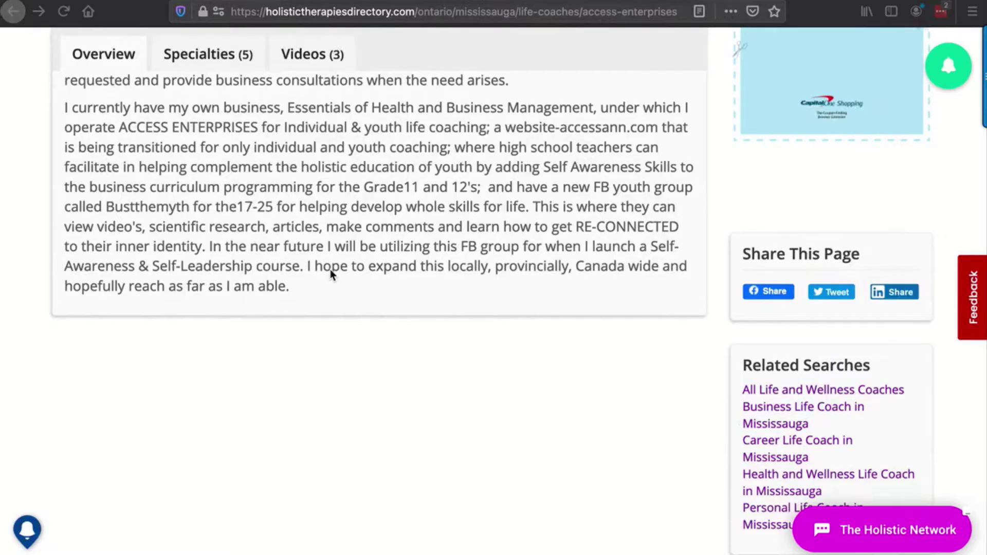
{"action": "scroll", "coordinate": [332, 275], "scroll_direction": "up", "scroll_amount": 8}
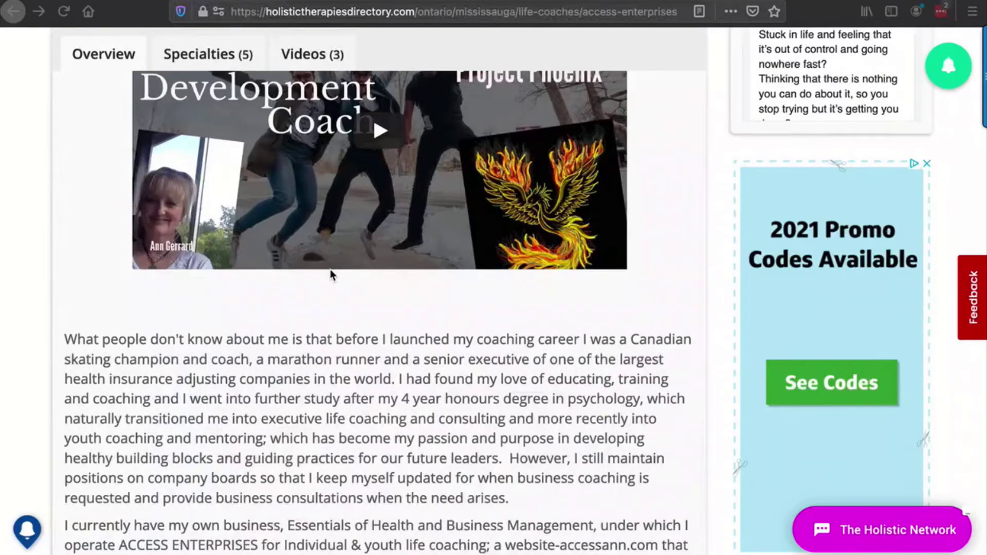
{"action": "scroll", "coordinate": [330, 269], "scroll_direction": "up", "scroll_amount": 3}
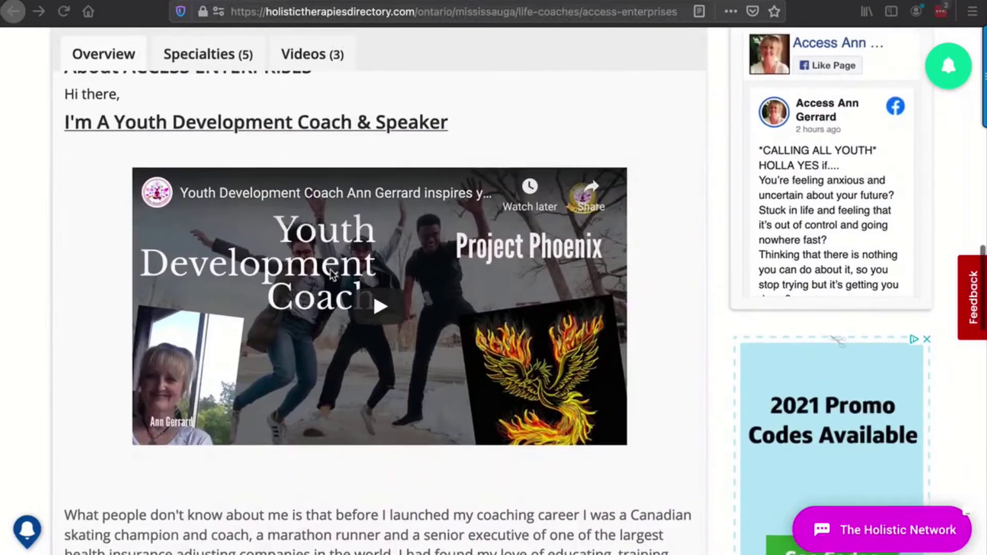
{"action": "scroll", "coordinate": [332, 275], "scroll_direction": "down", "scroll_amount": 10}
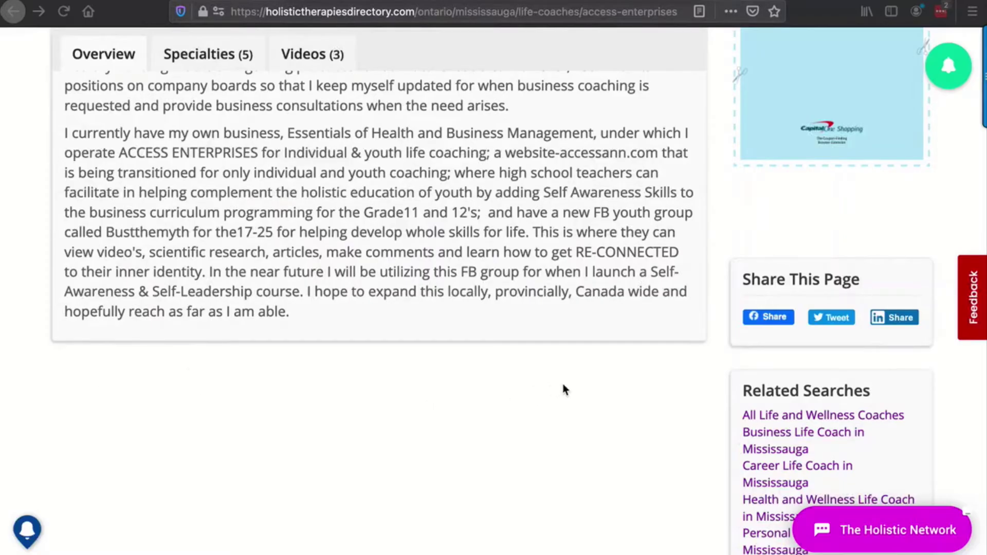
{"action": "scroll", "coordinate": [579, 249], "scroll_direction": "up", "scroll_amount": 5}
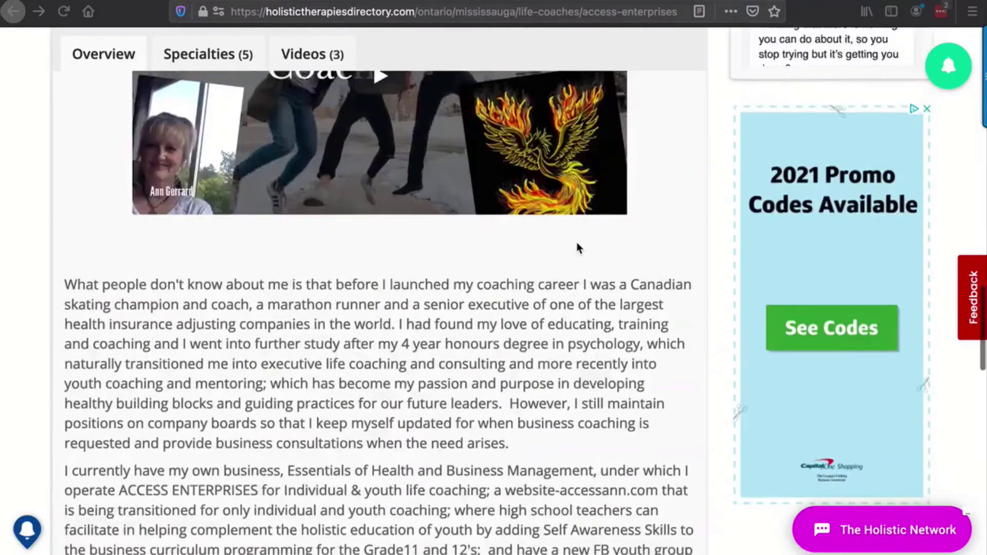
{"action": "scroll", "coordinate": [579, 249], "scroll_direction": "up", "scroll_amount": 20}
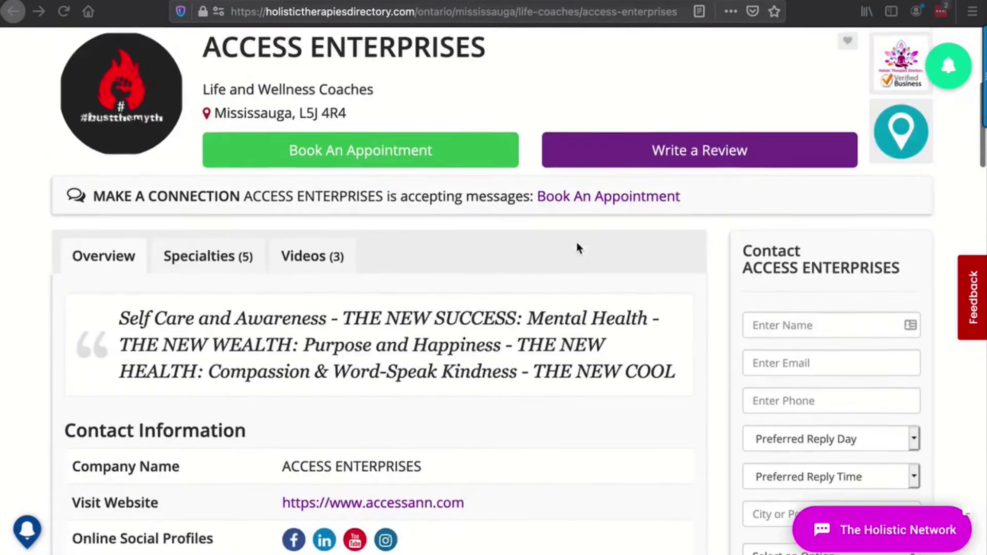
{"action": "scroll", "coordinate": [579, 248], "scroll_direction": "up", "scroll_amount": 5}
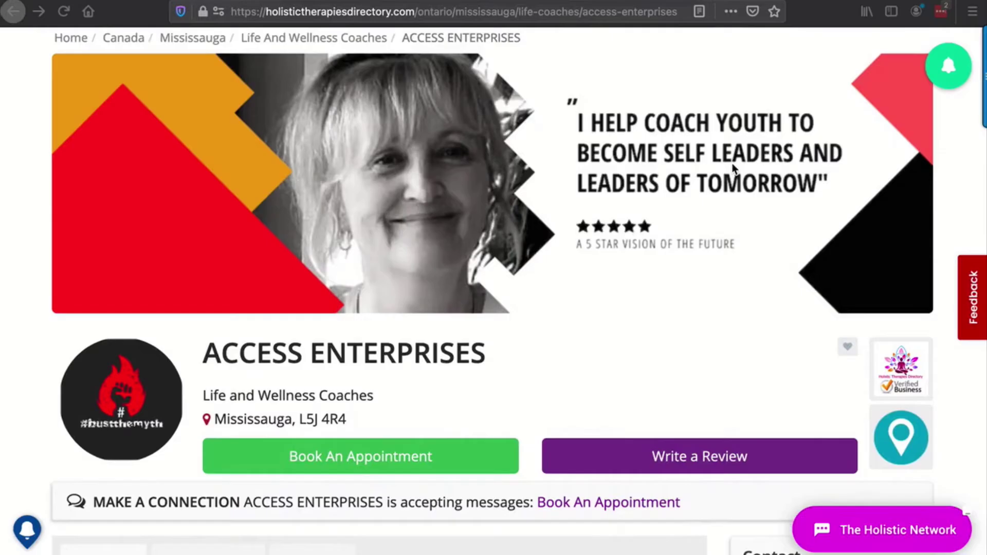
{"action": "scroll", "coordinate": [735, 169], "scroll_direction": "down", "scroll_amount": 15}
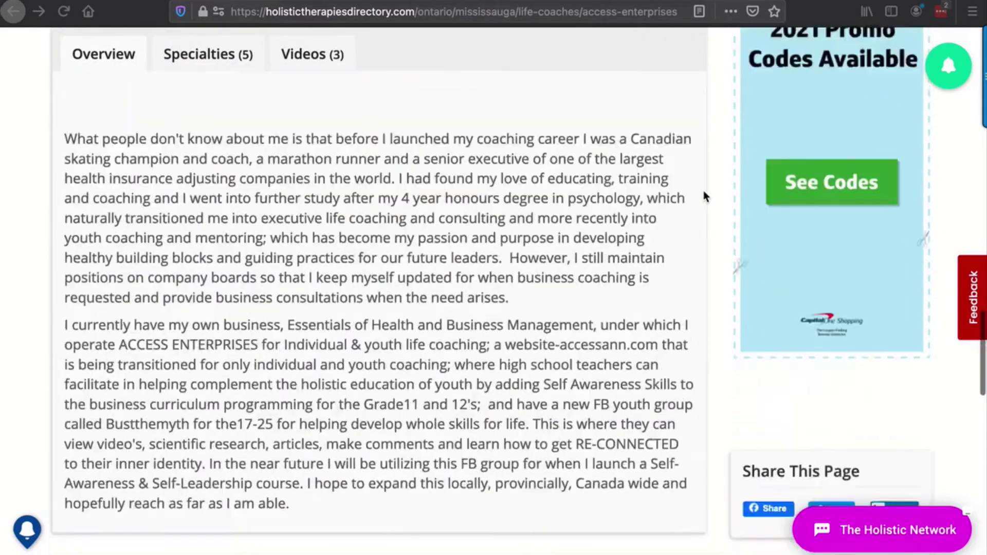
{"action": "scroll", "coordinate": [706, 196], "scroll_direction": "down", "scroll_amount": 3}
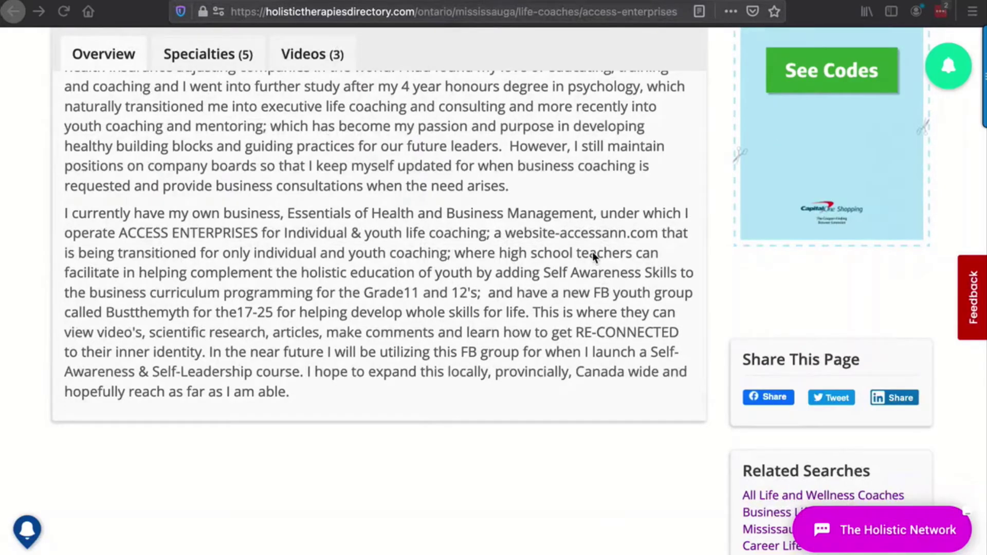
{"action": "scroll", "coordinate": [592, 252], "scroll_direction": "up", "scroll_amount": 6}
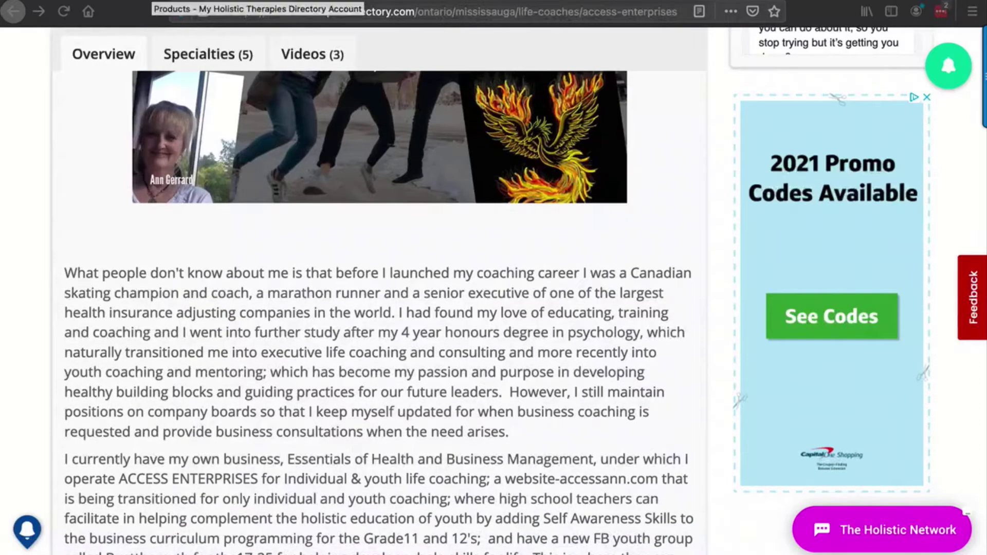
{"action": "left_click", "coordinate": [159, 1]}
{"action": "scroll", "coordinate": [463, 404], "scroll_direction": "up", "scroll_amount": 3}
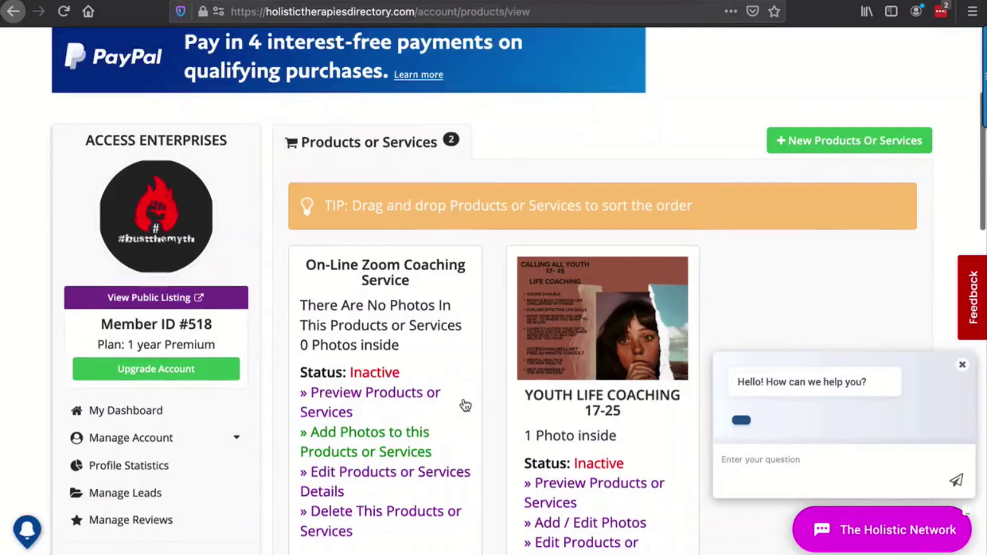
{"action": "scroll", "coordinate": [464, 399], "scroll_direction": "down", "scroll_amount": 2}
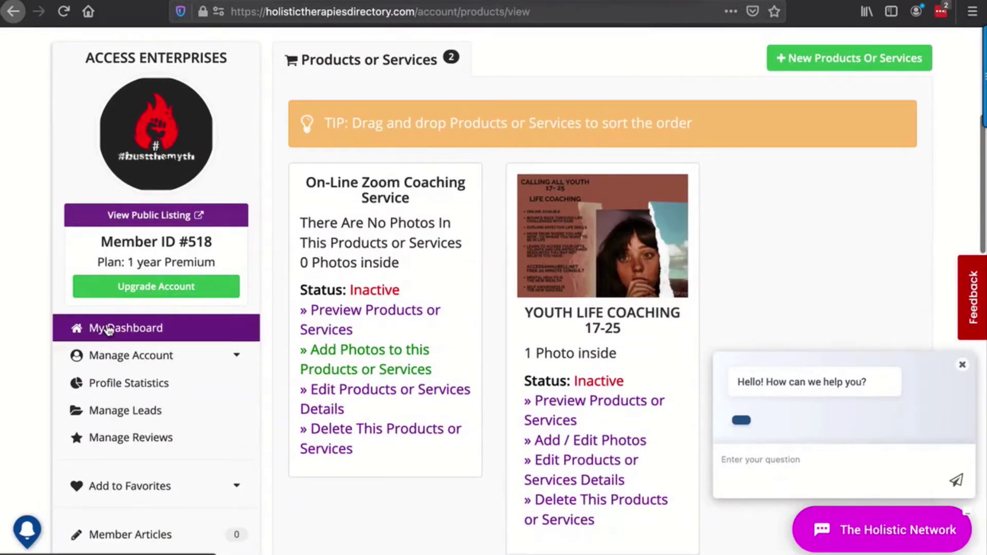
{"action": "left_click", "coordinate": [530, 417]}
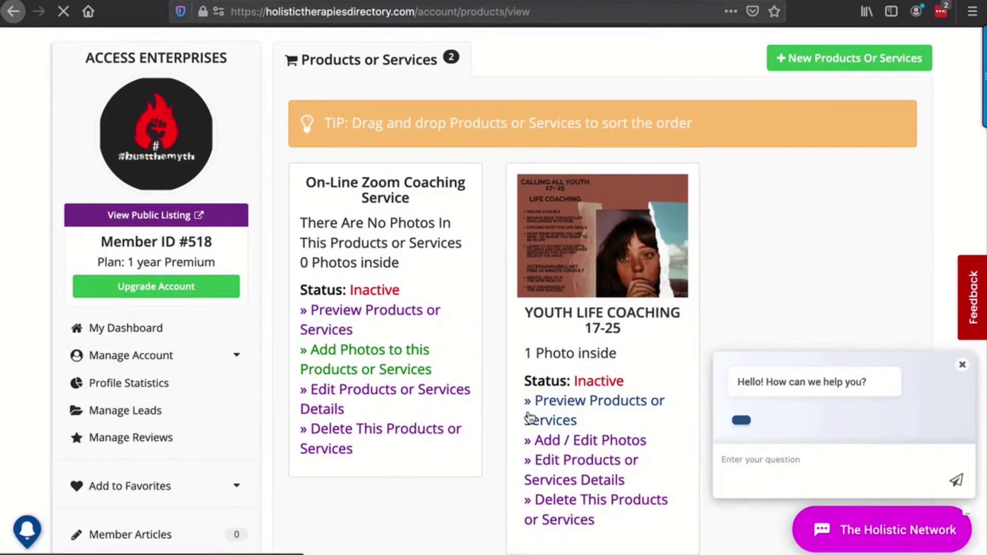
- Open the New Products or Services form from the Publish Content panel
{"action": "scroll", "coordinate": [709, 340], "scroll_direction": "down", "scroll_amount": 3}
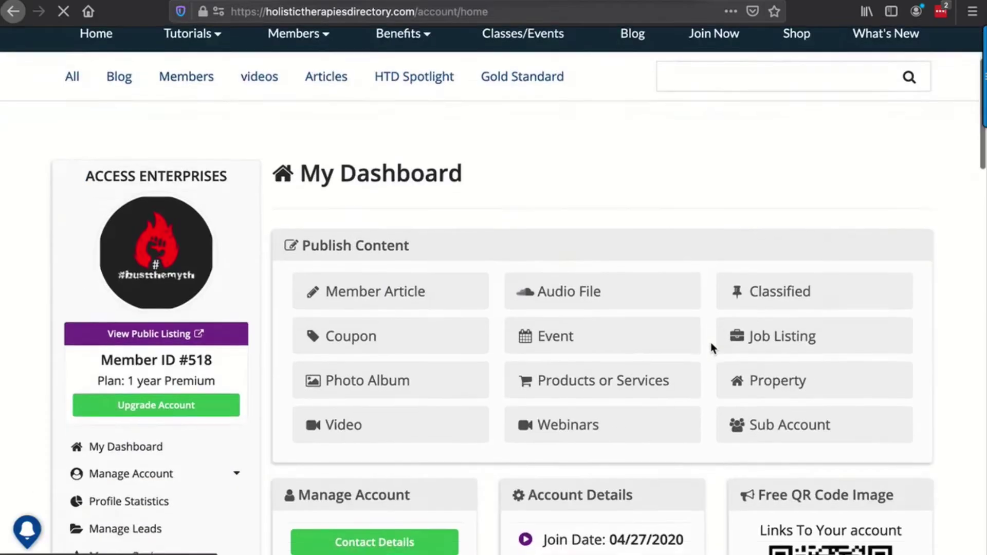
{"action": "scroll", "coordinate": [710, 343], "scroll_direction": "down", "scroll_amount": 2}
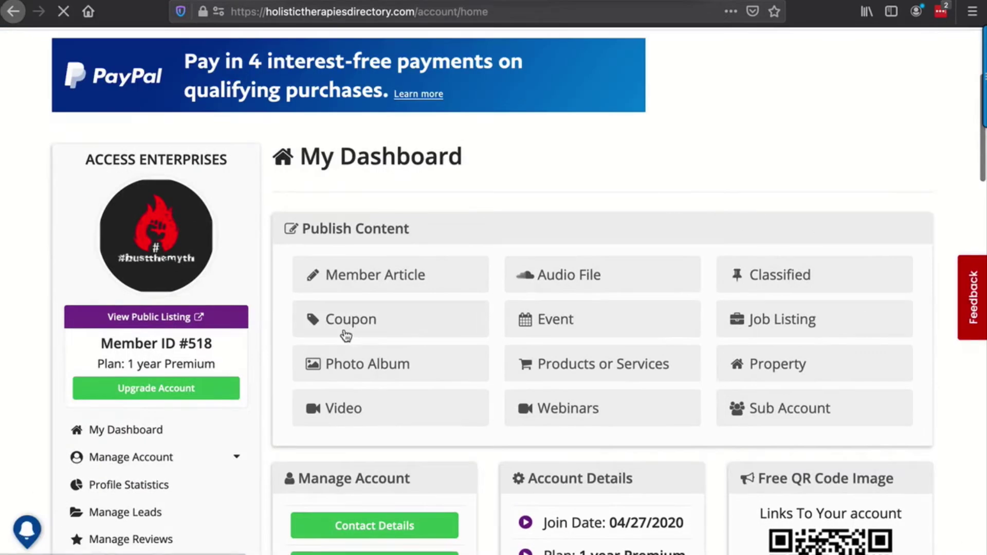
{"action": "scroll", "coordinate": [812, 104], "scroll_direction": "down", "scroll_amount": 3}
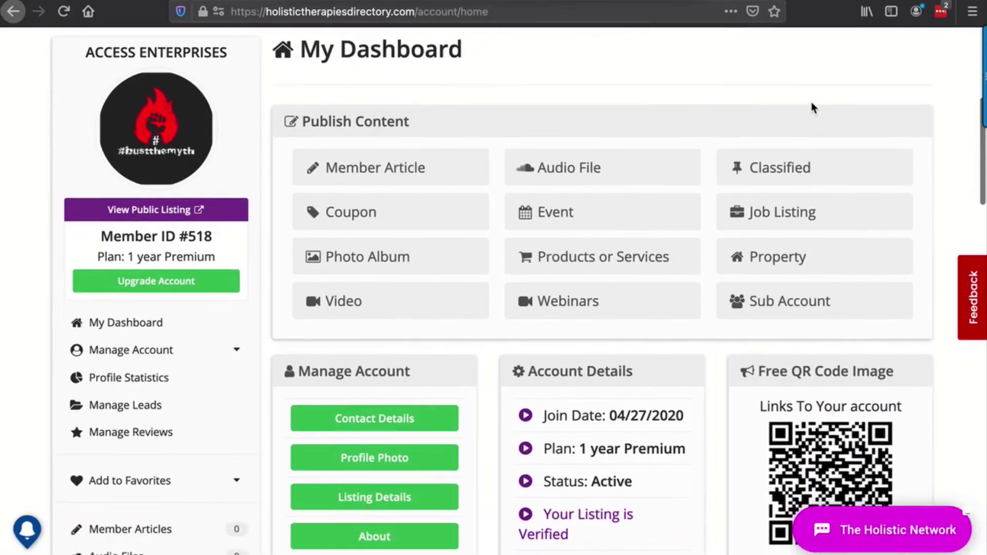
{"action": "scroll", "coordinate": [819, 88], "scroll_direction": "down", "scroll_amount": 1}
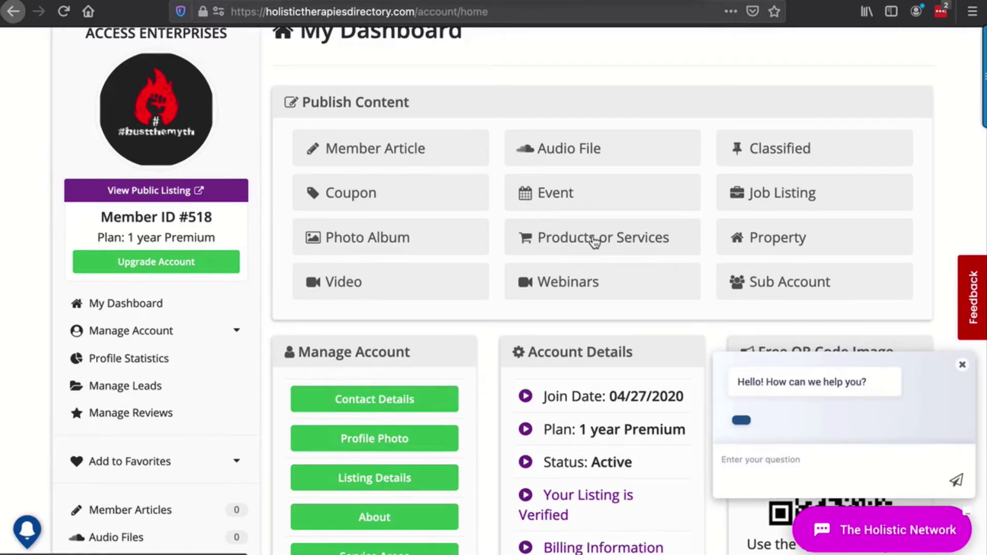
{"action": "left_click", "coordinate": [593, 240]}
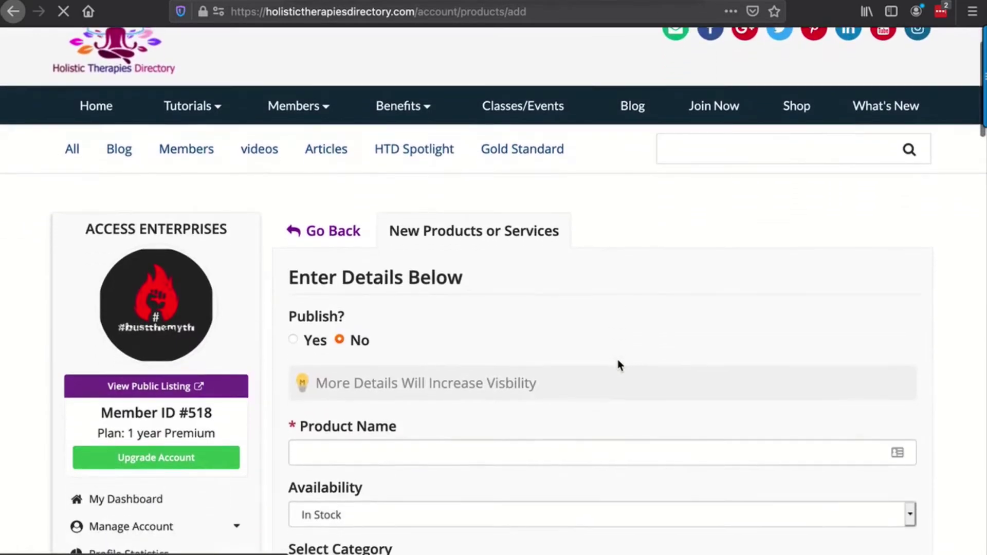
{"action": "scroll", "coordinate": [619, 359], "scroll_direction": "down", "scroll_amount": 2}
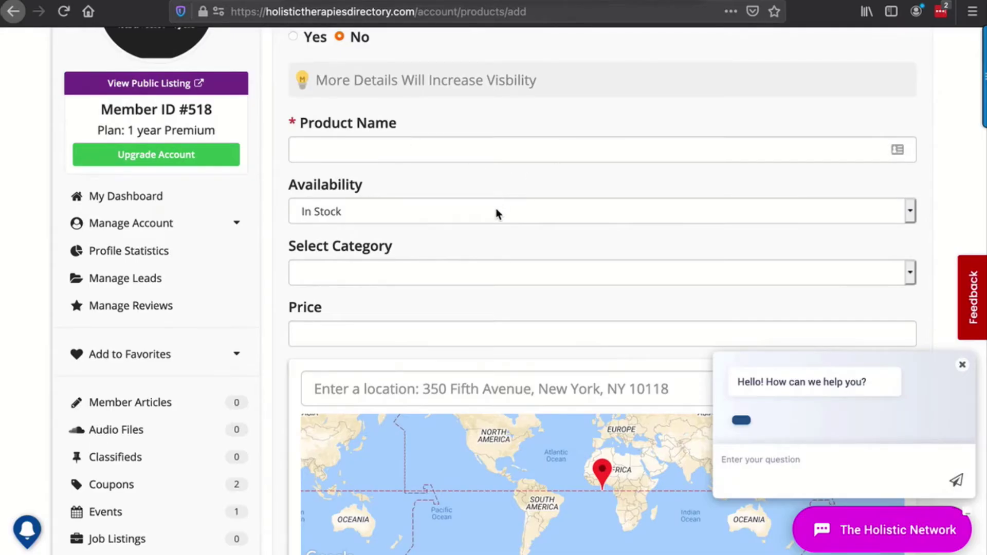
- Choose Courses as the new listing's category and close the chat popup, leaving Price empty
{"action": "left_click", "coordinate": [446, 270]}
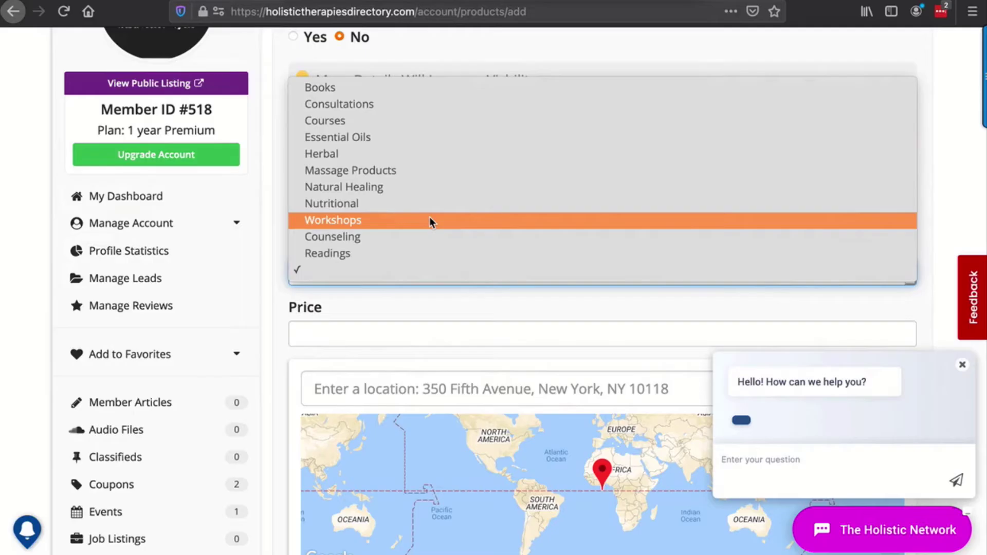
{"action": "left_click", "coordinate": [388, 122]}
{"action": "left_click", "coordinate": [359, 334]}
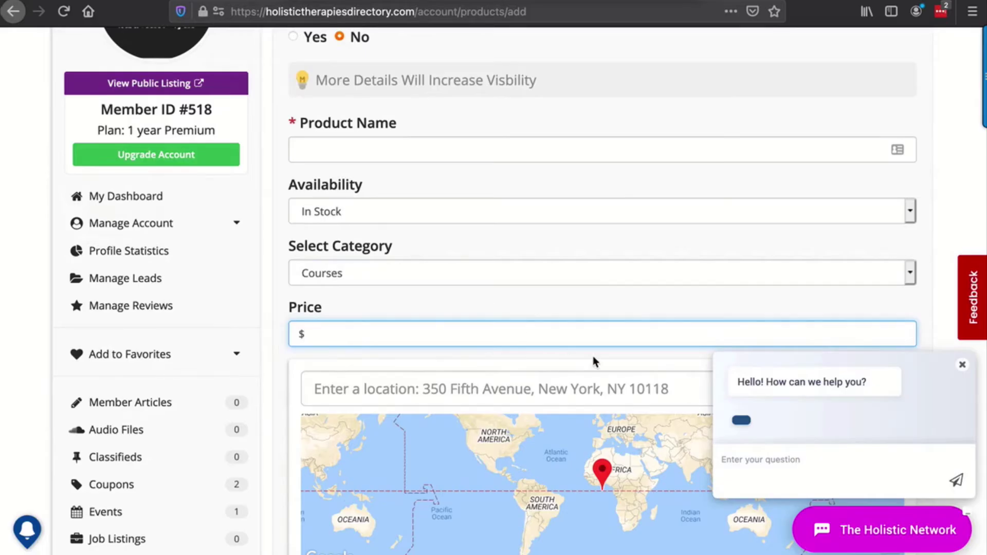
{"action": "left_click", "coordinate": [962, 364]}
{"action": "left_click", "coordinate": [965, 372]}
{"action": "scroll", "coordinate": [822, 375], "scroll_direction": "down", "scroll_amount": 2}
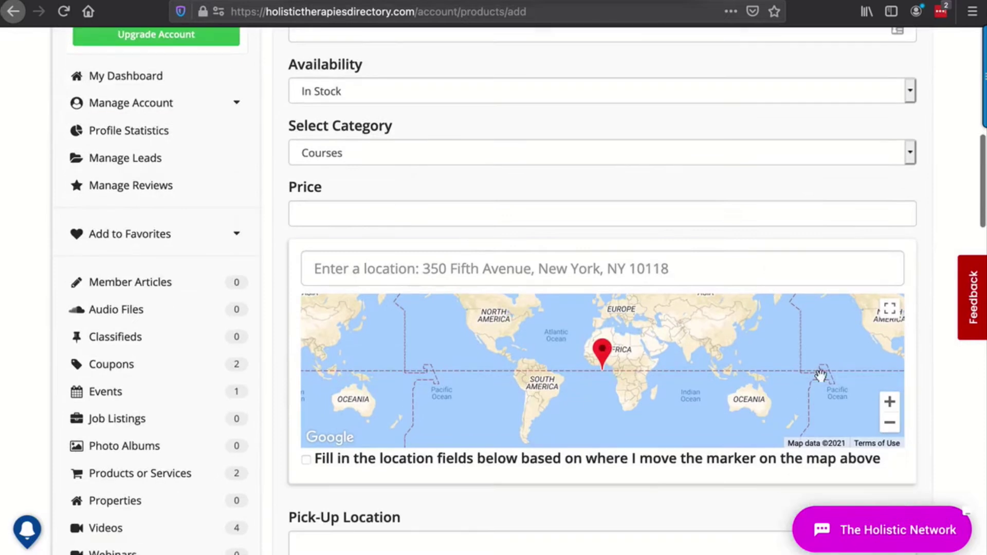
{"action": "scroll", "coordinate": [734, 358], "scroll_direction": "down", "scroll_amount": 2}
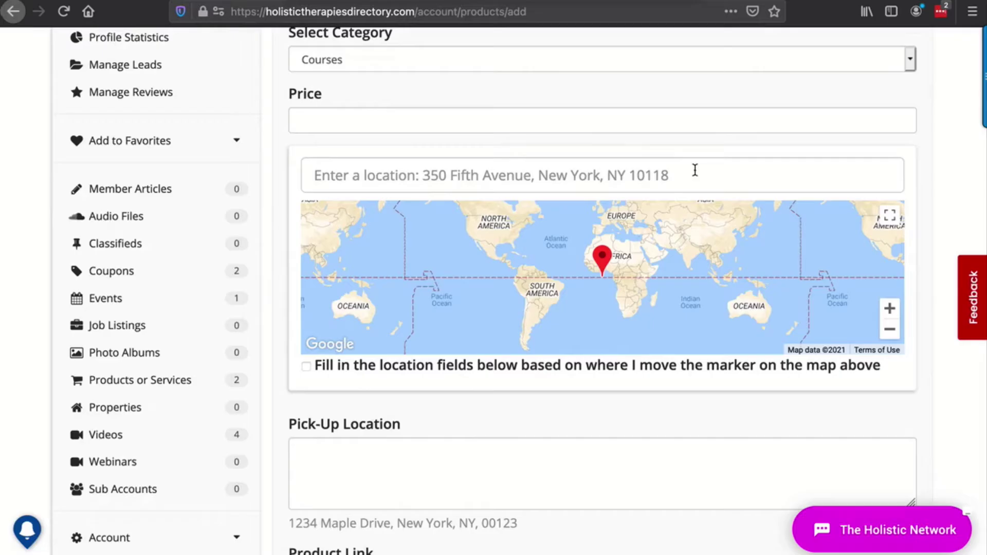
{"action": "scroll", "coordinate": [695, 170], "scroll_direction": "down", "scroll_amount": 1}
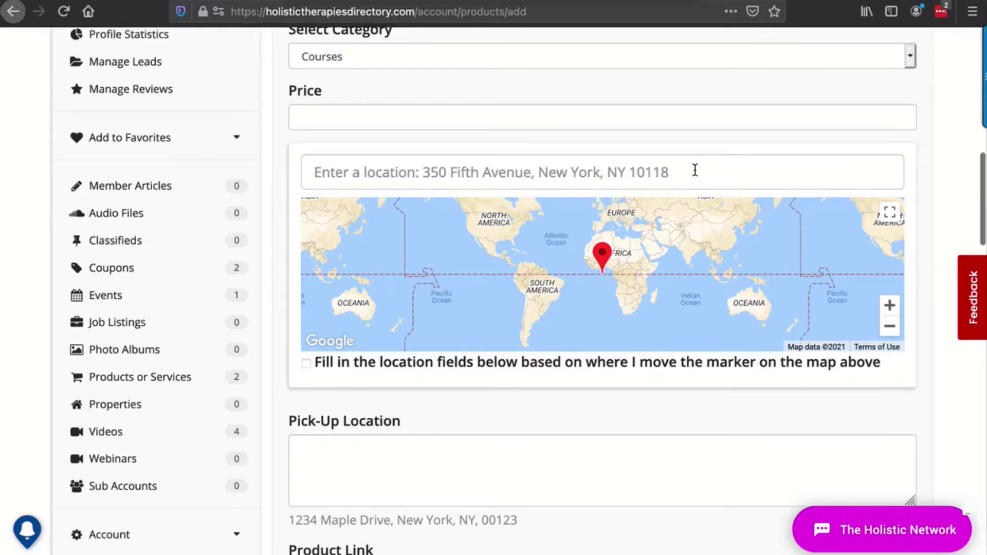
{"action": "left_click", "coordinate": [695, 170]}
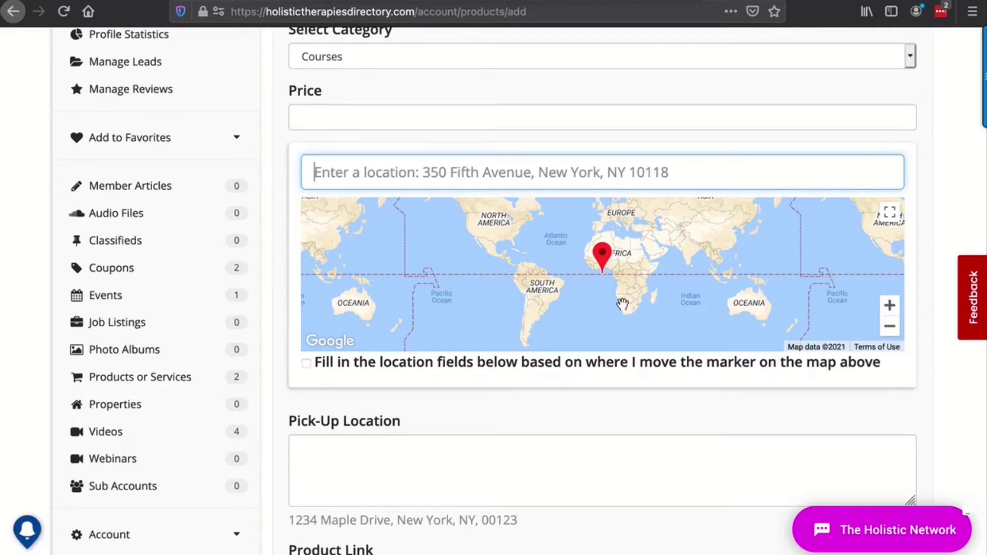
{"action": "scroll", "coordinate": [622, 304], "scroll_direction": "down", "scroll_amount": 1}
{"action": "scroll", "coordinate": [531, 128], "scroll_direction": "up", "scroll_amount": 2}
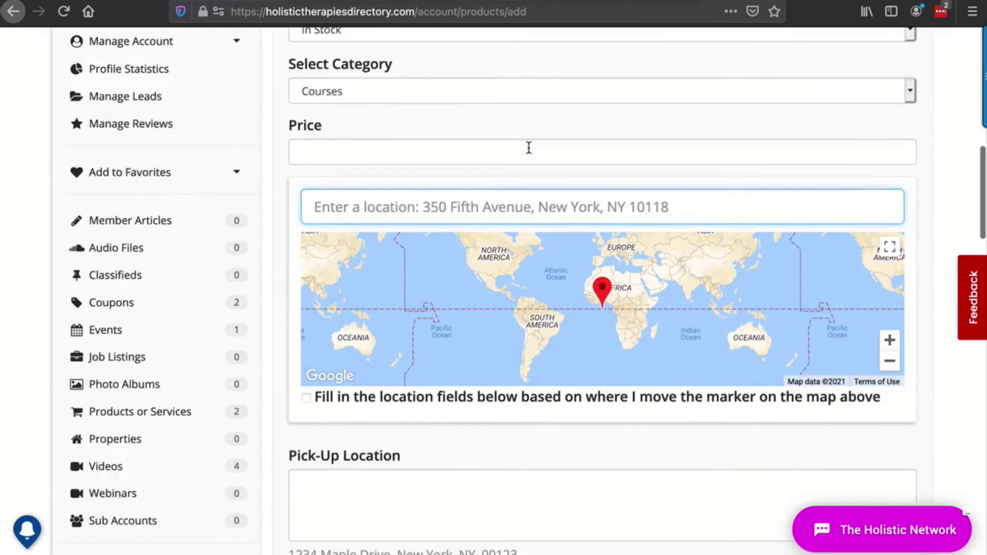
{"action": "scroll", "coordinate": [529, 148], "scroll_direction": "up", "scroll_amount": 3}
{"action": "scroll", "coordinate": [529, 150], "scroll_direction": "down", "scroll_amount": 4}
{"action": "scroll", "coordinate": [551, 386], "scroll_direction": "down", "scroll_amount": 5}
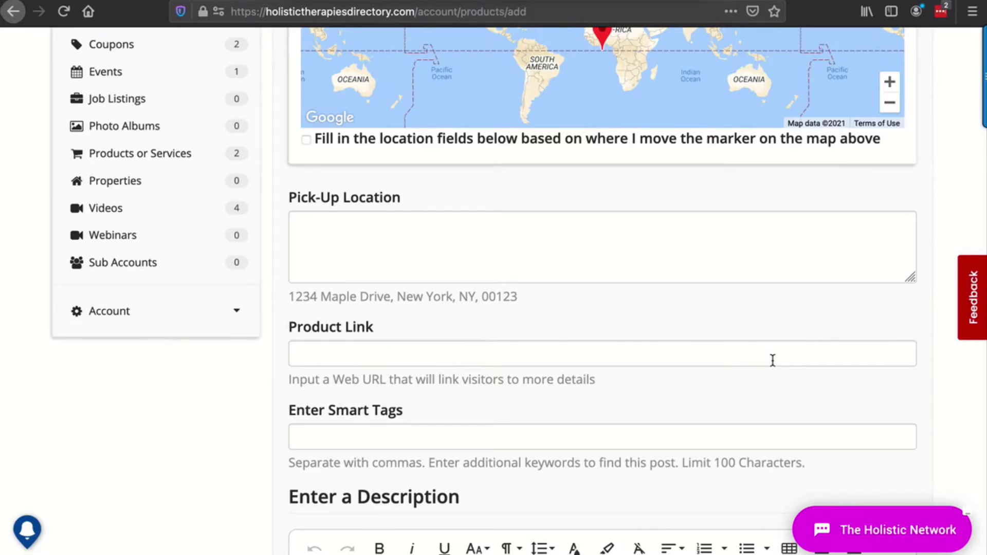
{"action": "scroll", "coordinate": [773, 359], "scroll_direction": "down", "scroll_amount": 4}
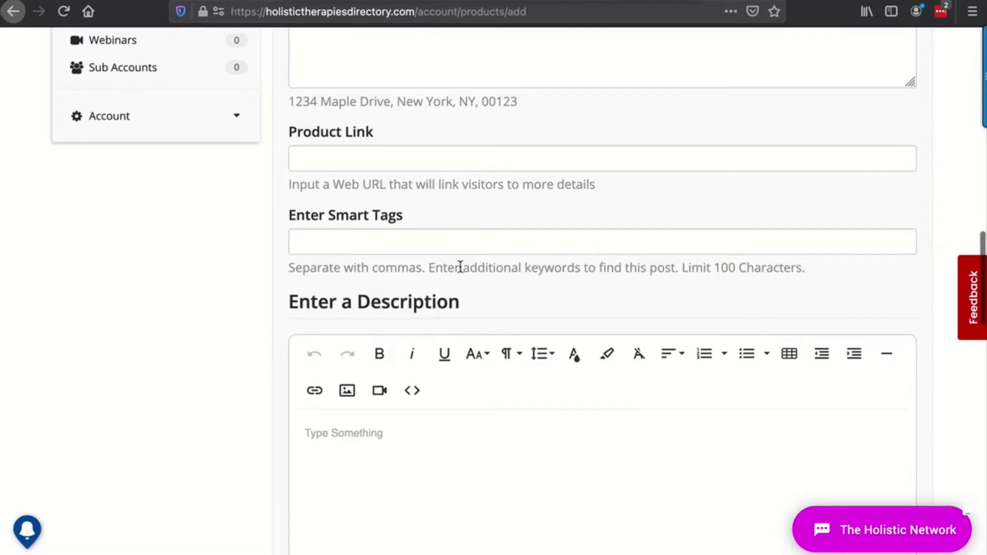
{"action": "left_click", "coordinate": [381, 242]}
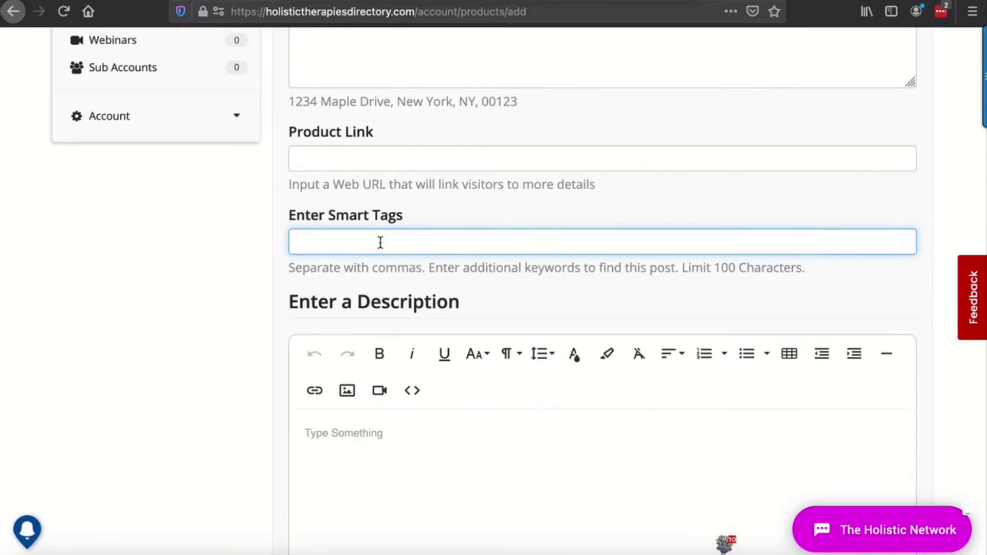
{"action": "scroll", "coordinate": [606, 230], "scroll_direction": "down", "scroll_amount": 1}
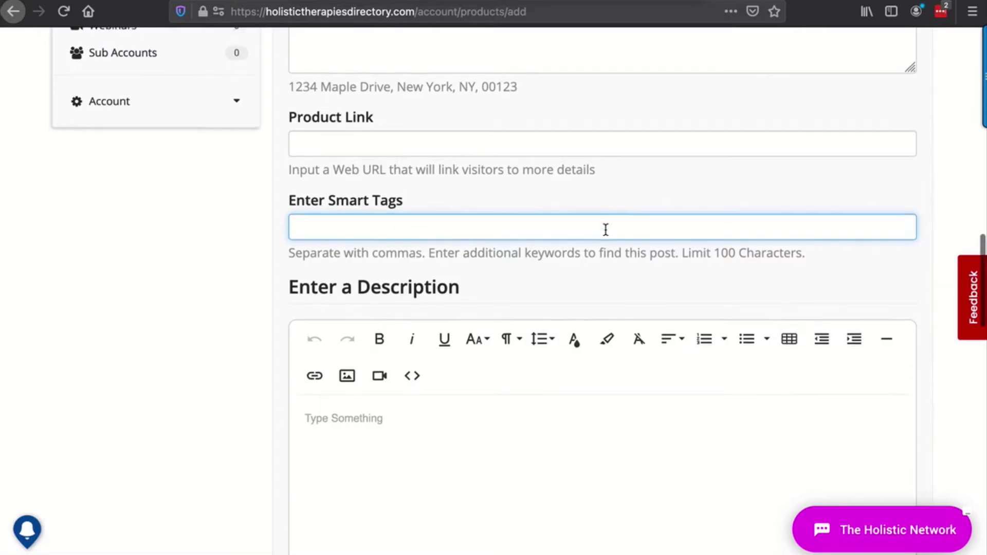
{"action": "scroll", "coordinate": [606, 230], "scroll_direction": "down", "scroll_amount": 3}
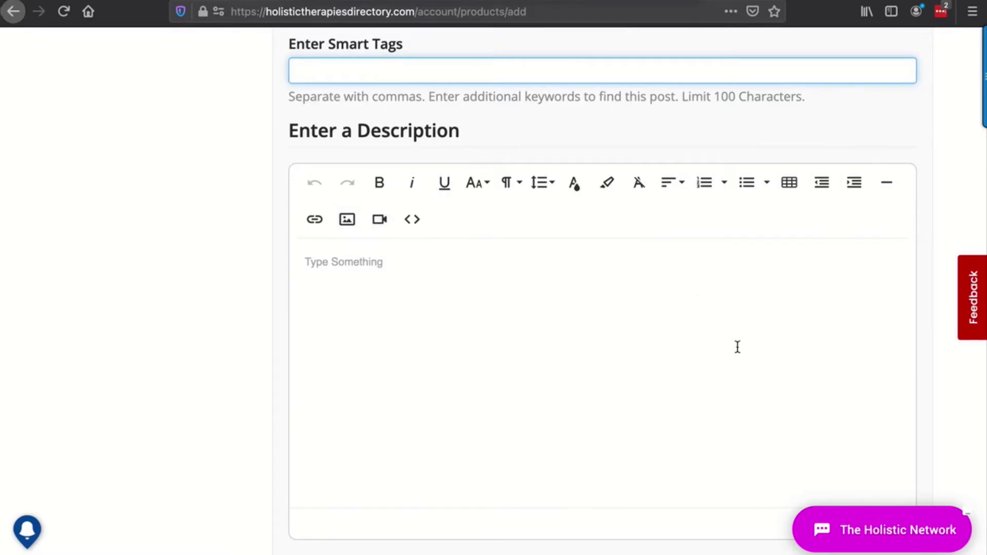
{"action": "scroll", "coordinate": [736, 347], "scroll_direction": "up", "scroll_amount": 2}
{"action": "scroll", "coordinate": [738, 347], "scroll_direction": "down", "scroll_amount": 5}
{"action": "scroll", "coordinate": [737, 346], "scroll_direction": "up", "scroll_amount": 2}
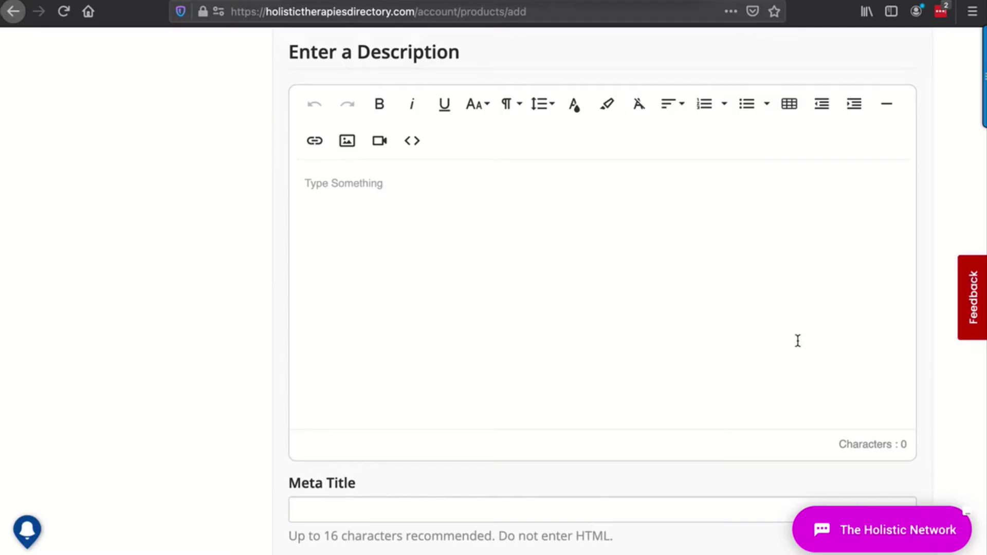
{"action": "scroll", "coordinate": [797, 341], "scroll_direction": "down", "scroll_amount": 1}
{"action": "scroll", "coordinate": [796, 342], "scroll_direction": "down", "scroll_amount": 2}
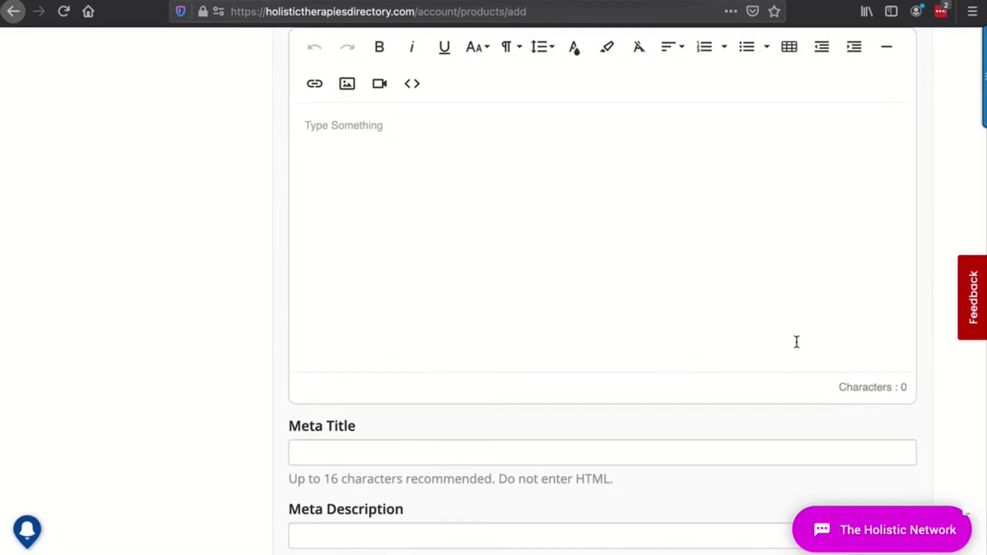
{"action": "scroll", "coordinate": [797, 342], "scroll_direction": "down", "scroll_amount": 2}
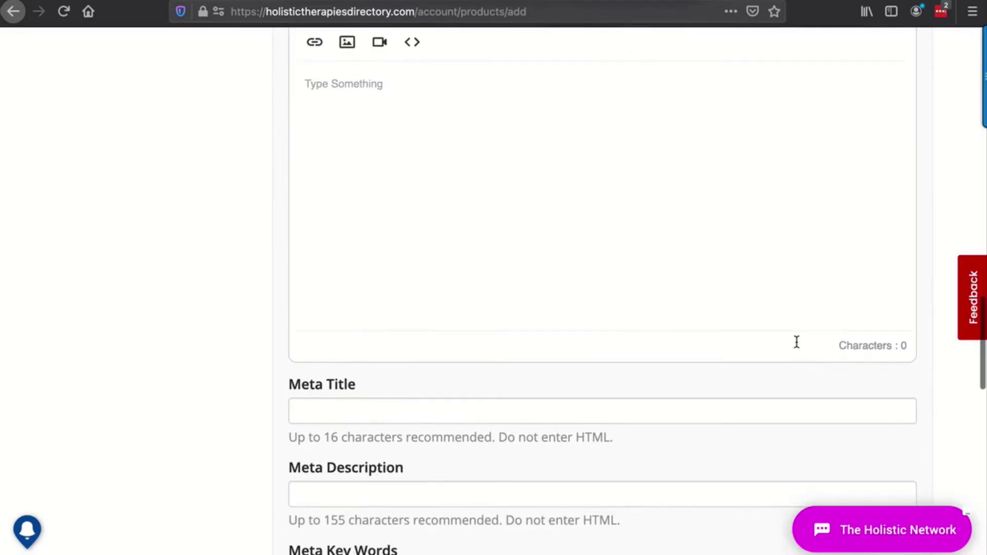
{"action": "scroll", "coordinate": [799, 348], "scroll_direction": "down", "scroll_amount": 3}
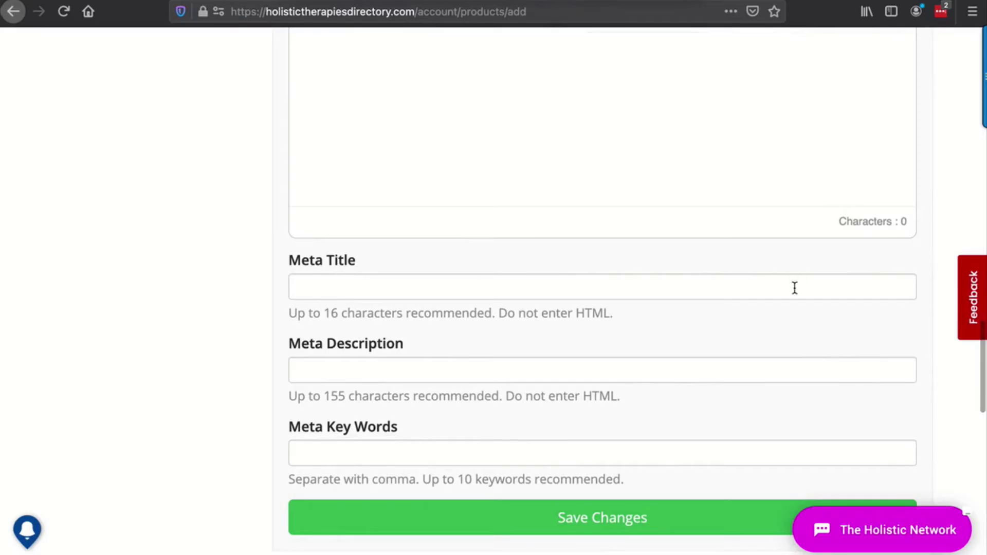
{"action": "scroll", "coordinate": [794, 288], "scroll_direction": "down", "scroll_amount": 2}
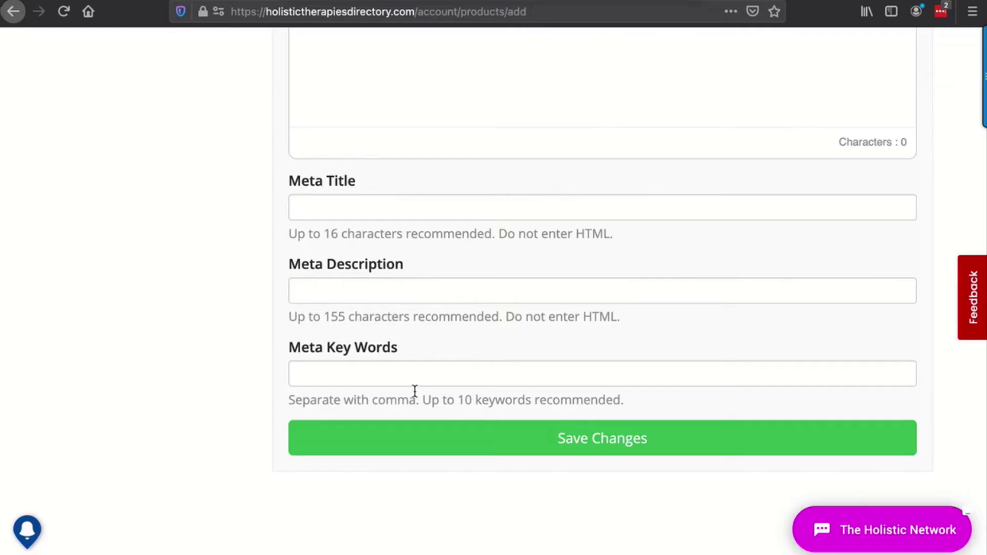
- After two unsuccessful save attempts, name the product '12 WEEKS YOUTH DEVELOPMENT COURSE'
{"action": "left_click", "coordinate": [647, 438]}
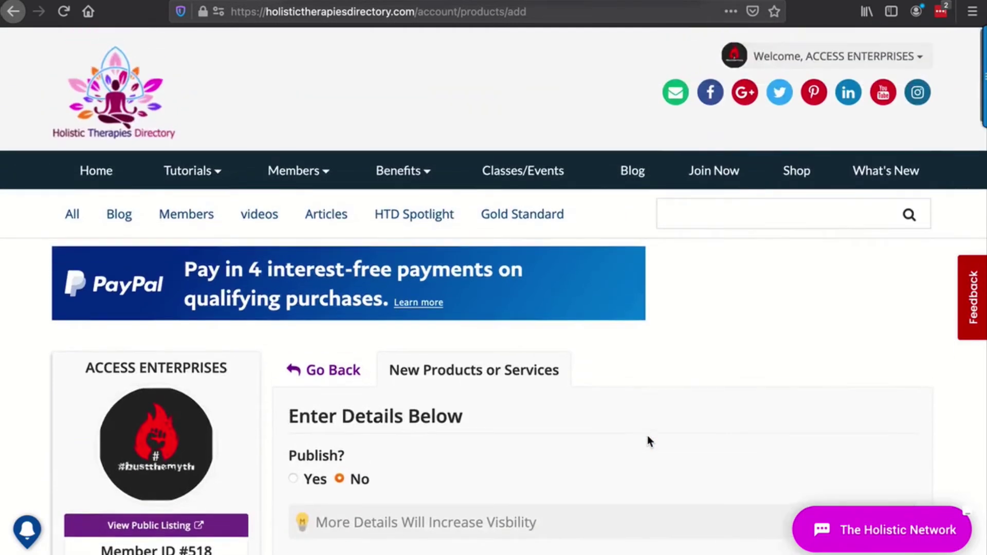
{"action": "scroll", "coordinate": [647, 436], "scroll_direction": "down", "scroll_amount": 14}
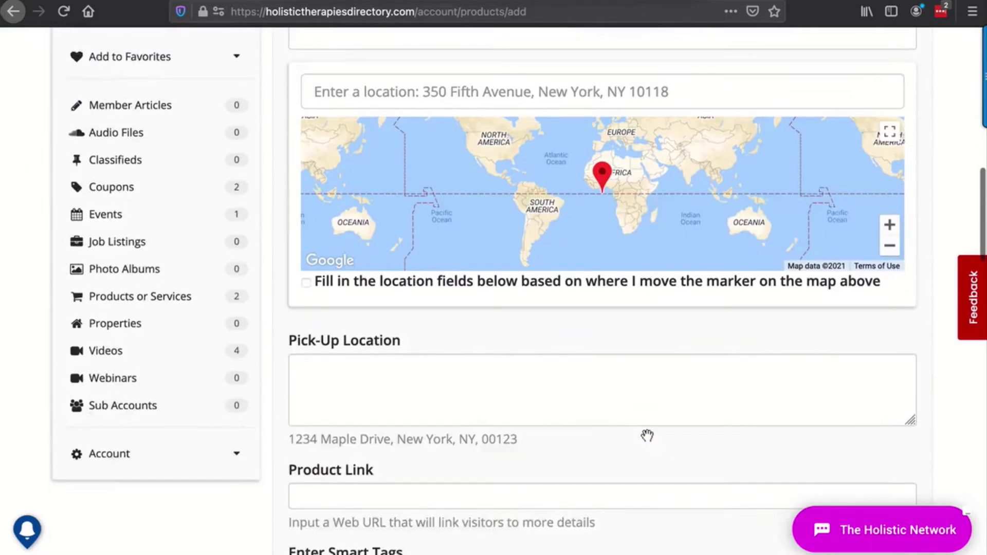
{"action": "scroll", "coordinate": [647, 436], "scroll_direction": "down", "scroll_amount": 20}
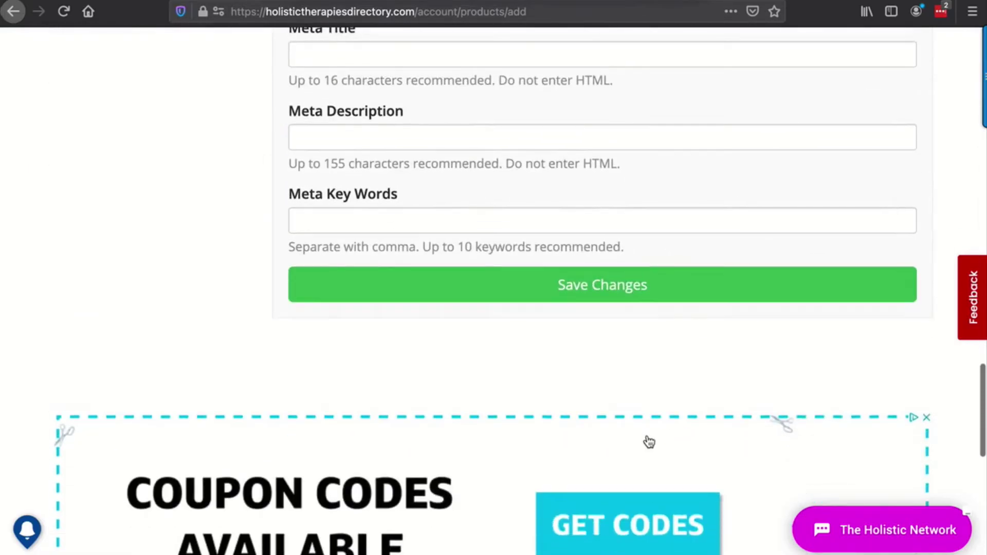
{"action": "left_click", "coordinate": [599, 275]}
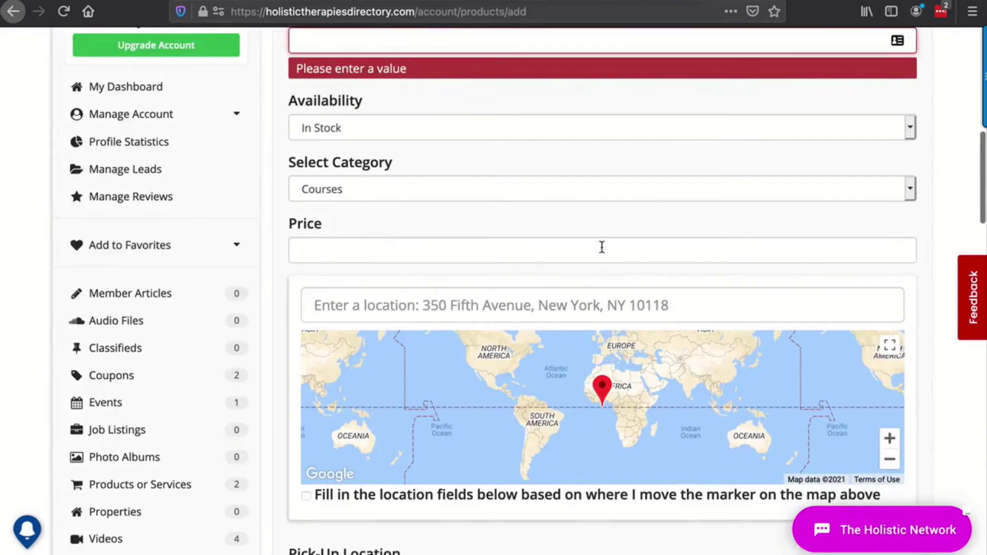
{"action": "scroll", "coordinate": [602, 247], "scroll_direction": "up", "scroll_amount": 4}
{"action": "left_click", "coordinate": [456, 249]}
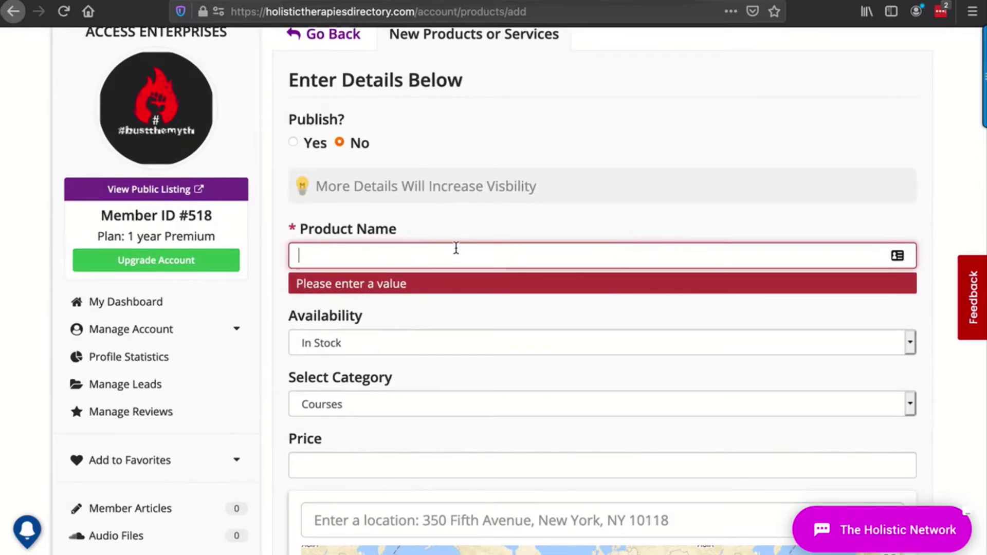
{"action": "type", "text": "12 "}
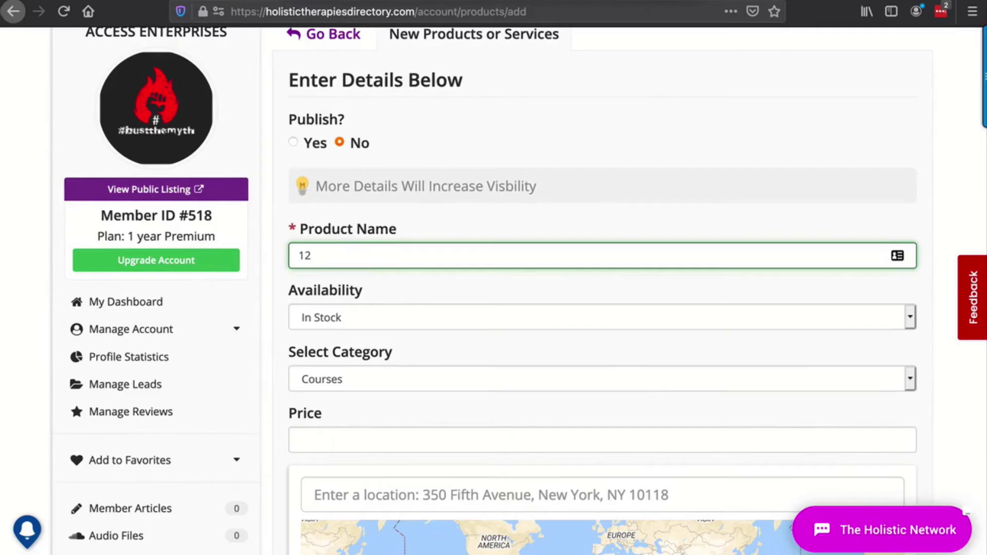
{"action": "type", "text": "WEEKS YOU"}
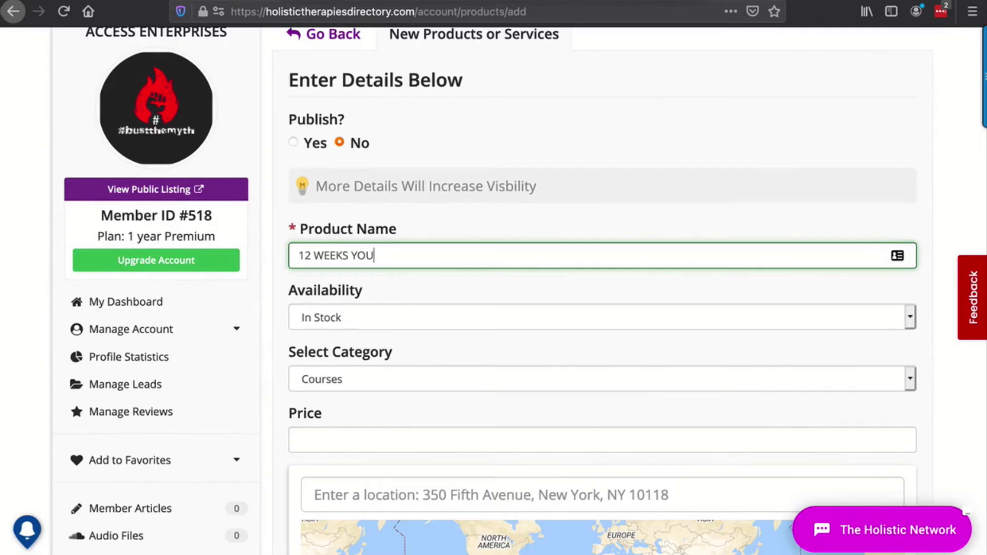
{"action": "type", "text": "TH DEVELOPMENT COURSE"}
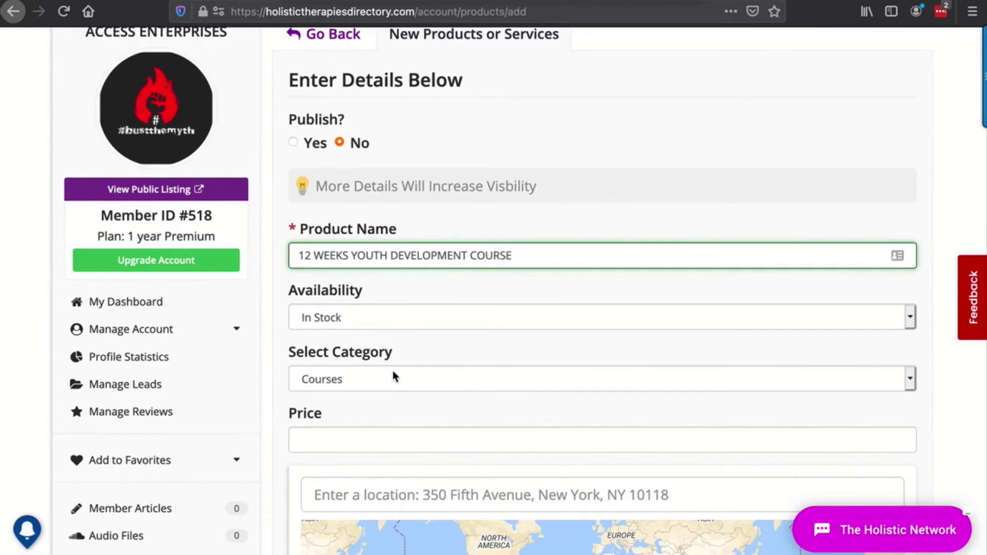
- Set the course price to $999 and move to the pick-up location field
{"action": "left_click", "coordinate": [354, 438]}
{"action": "type", "text": "999"}
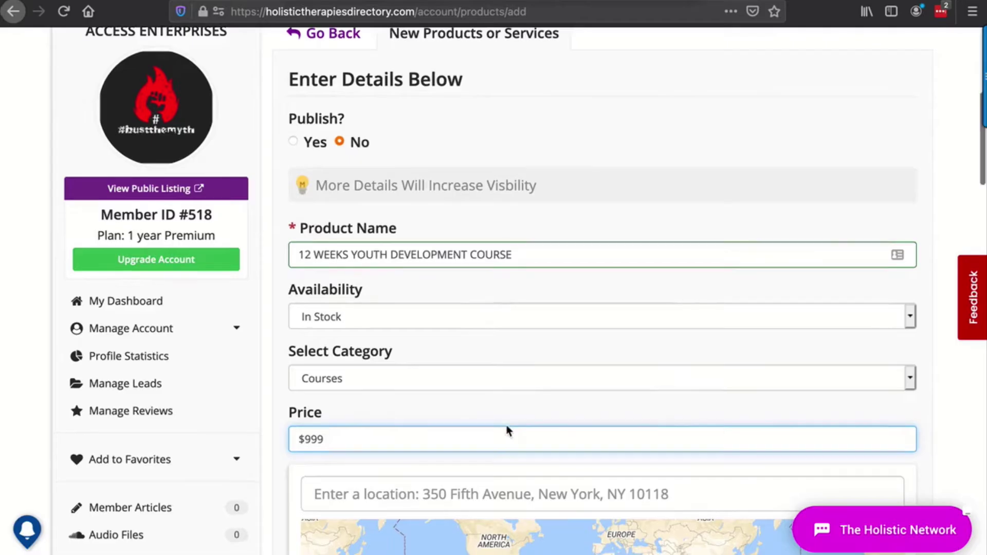
{"action": "scroll", "coordinate": [504, 411], "scroll_direction": "down", "scroll_amount": 4}
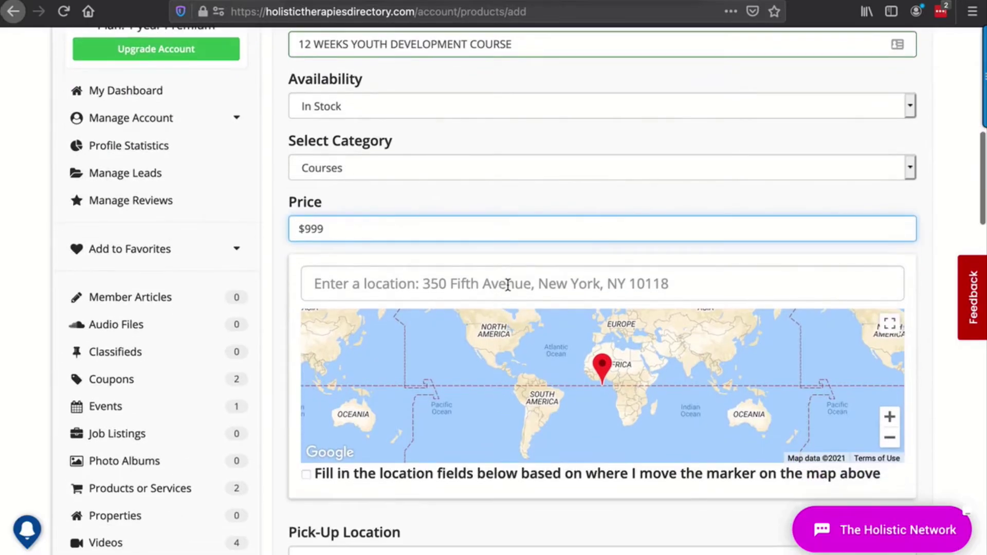
{"action": "scroll", "coordinate": [493, 367], "scroll_direction": "down", "scroll_amount": 3}
{"action": "scroll", "coordinate": [494, 367], "scroll_direction": "down", "scroll_amount": 1}
{"action": "left_click", "coordinate": [410, 386]}
- Set the pick-up location to Online
{"action": "type", "text": "oNLI"}
{"action": "key", "text": "BackSpace"}
{"action": "key", "text": "BackSpace"}
{"action": "key", "text": "BackSpace"}
{"action": "key", "text": "BackSpace"}
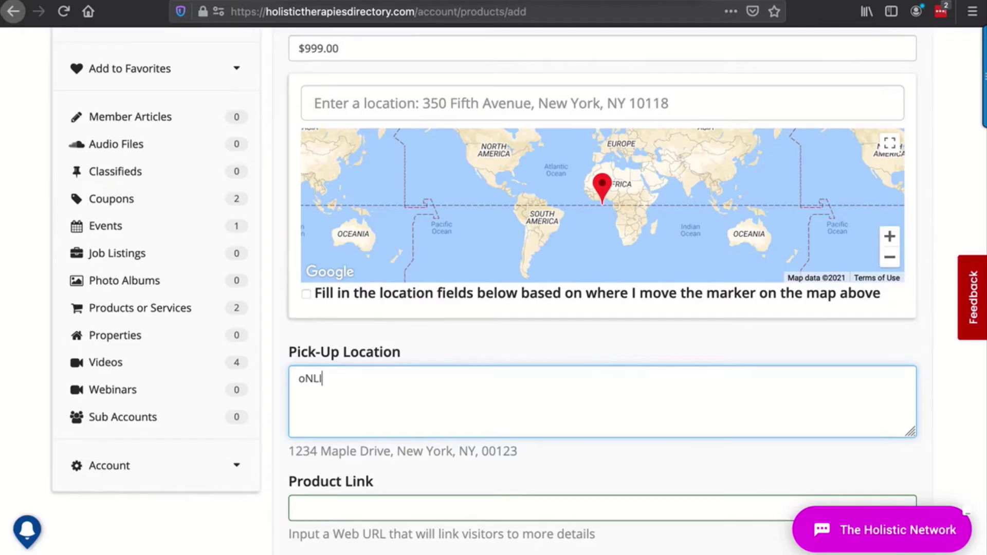
{"action": "type", "text": "Online"}
{"action": "scroll", "coordinate": [560, 399], "scroll_direction": "down", "scroll_amount": 4}
{"action": "scroll", "coordinate": [560, 396], "scroll_direction": "down", "scroll_amount": 1}
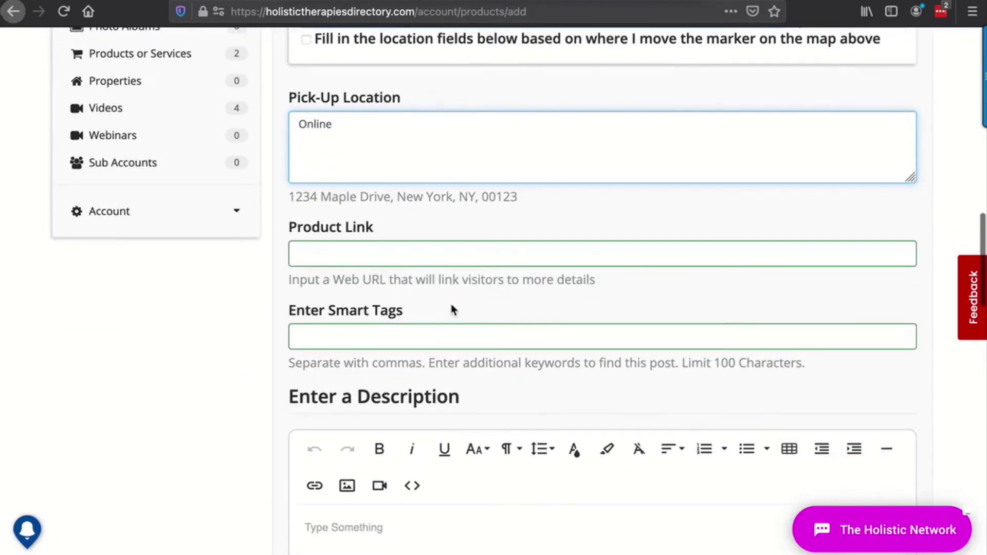
{"action": "left_click", "coordinate": [406, 256]}
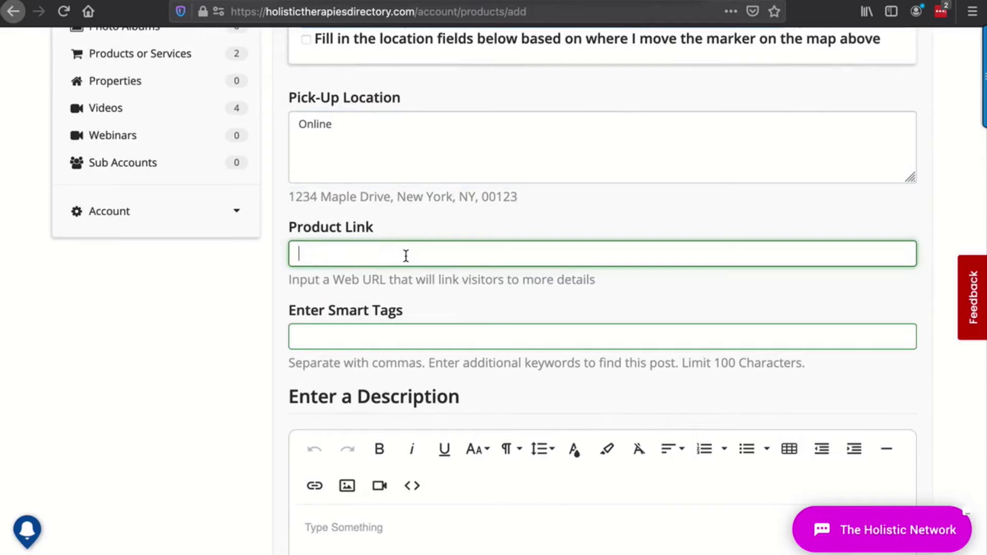
{"action": "type", "text": "http"}
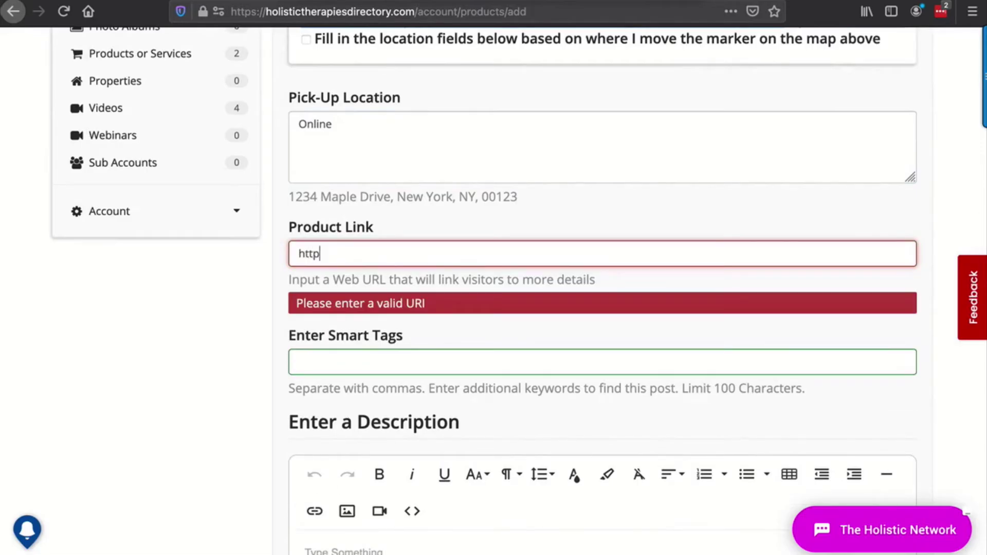
{"action": "type", "text": "s://a"}
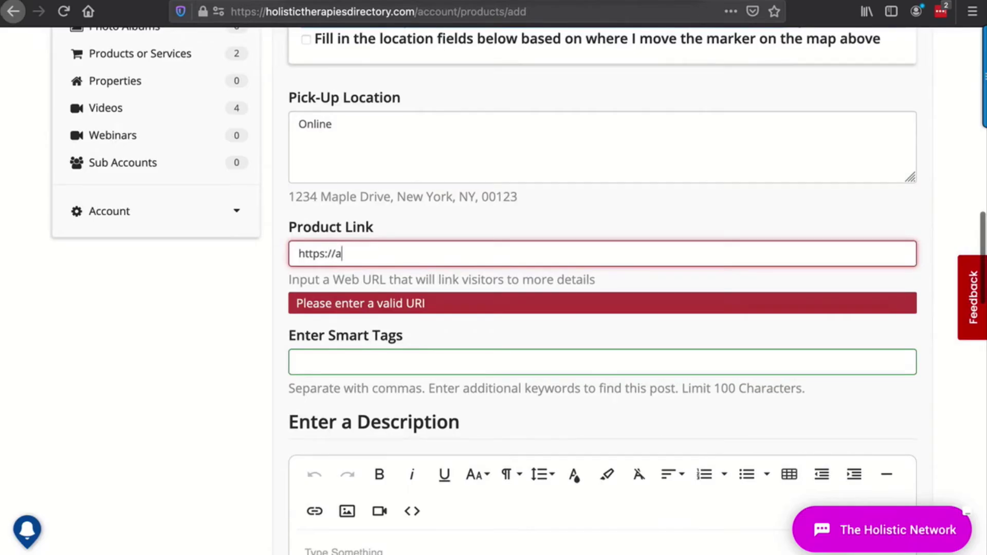
{"action": "type", "text": "ccessann.com"}
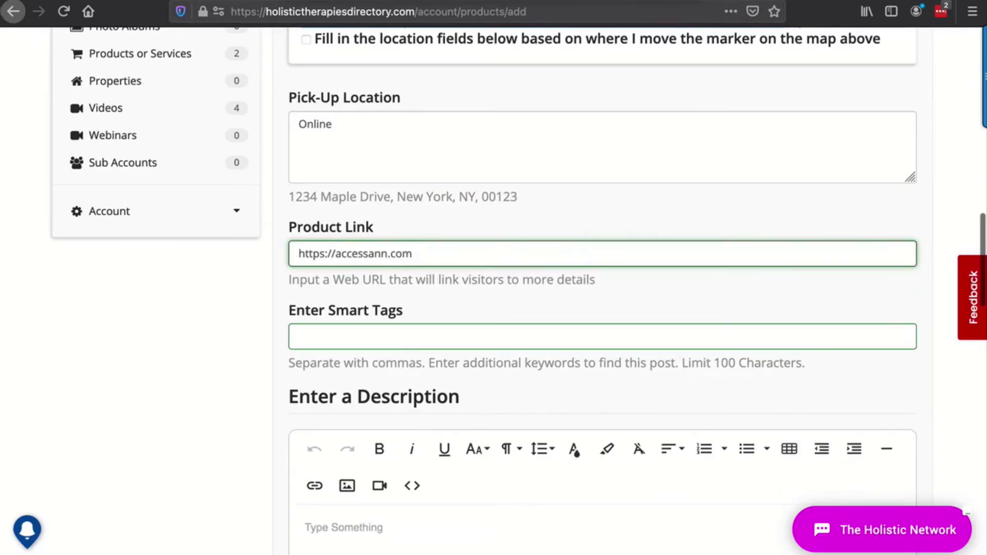
{"action": "left_click", "coordinate": [399, 336]}
{"action": "scroll", "coordinate": [399, 334], "scroll_direction": "down", "scroll_amount": 2}
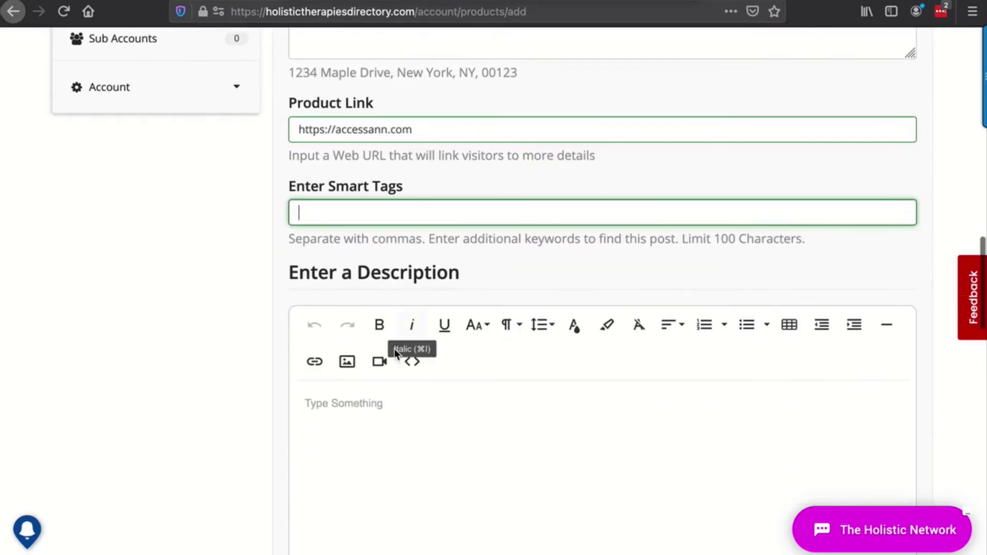
{"action": "scroll", "coordinate": [353, 430], "scroll_direction": "down", "scroll_amount": 5}
{"action": "scroll", "coordinate": [356, 432], "scroll_direction": "down", "scroll_amount": 2}
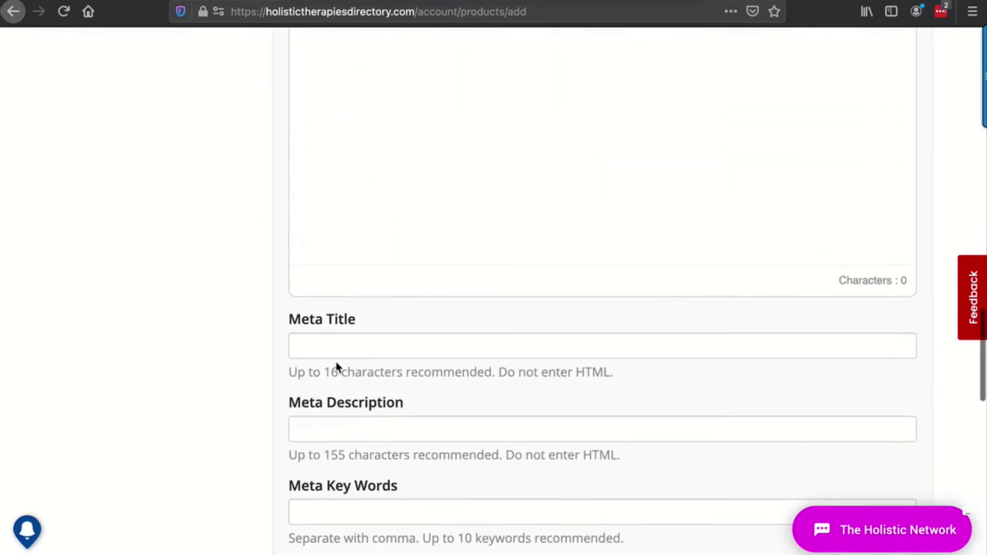
{"action": "scroll", "coordinate": [355, 360], "scroll_direction": "down", "scroll_amount": 4}
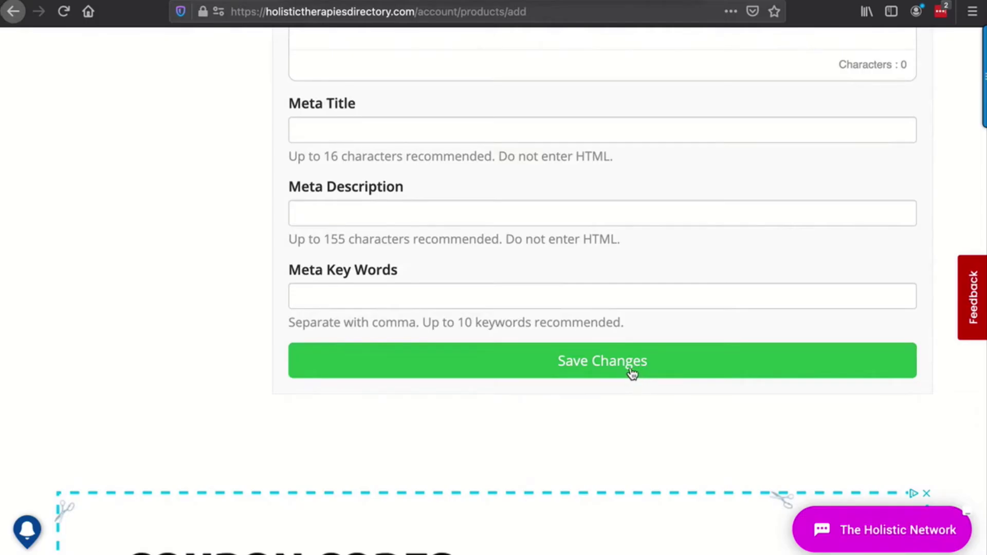
{"action": "left_click", "coordinate": [632, 374]}
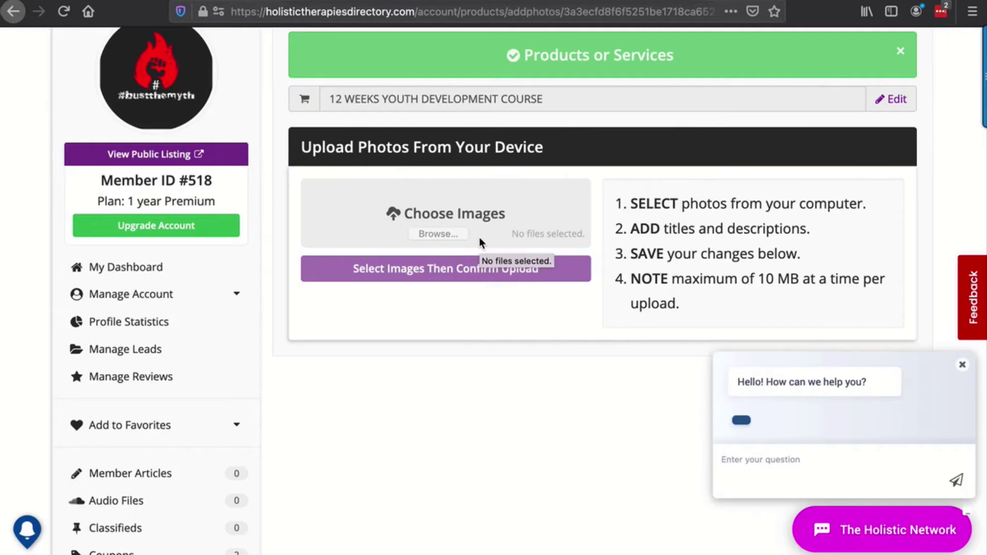
- From the course's photo upload page, switch to the Edit Products or Services tab
{"action": "scroll", "coordinate": [549, 262], "scroll_direction": "up", "scroll_amount": 2}
{"action": "scroll", "coordinate": [548, 258], "scroll_direction": "up", "scroll_amount": 2}
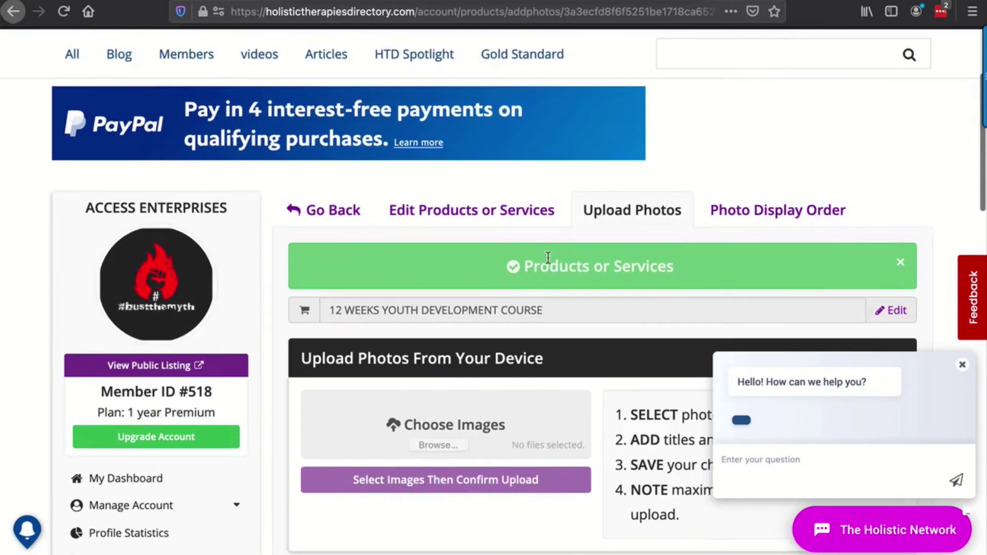
{"action": "scroll", "coordinate": [548, 257], "scroll_direction": "down", "scroll_amount": 2}
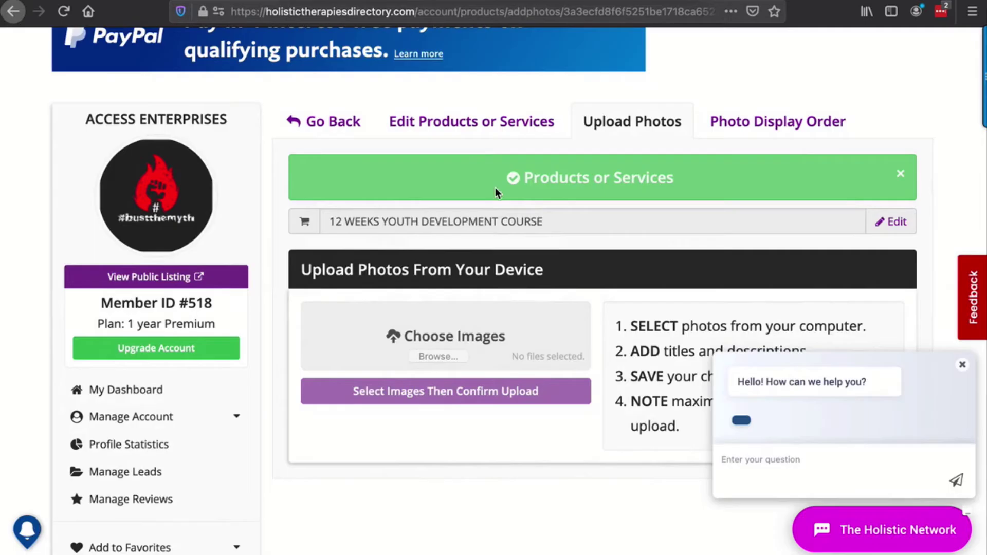
{"action": "left_click", "coordinate": [469, 126]}
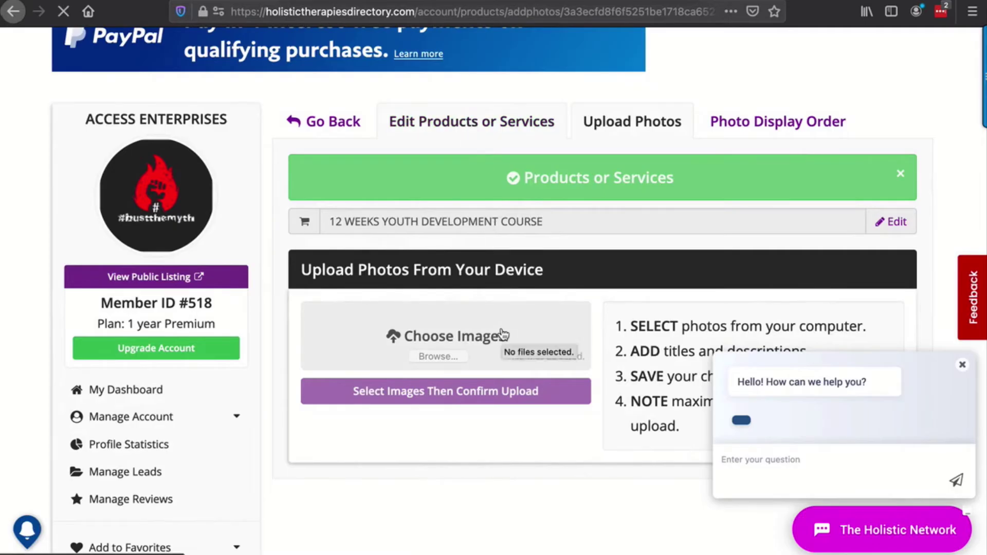
- Scroll through the course's edit form to the description editor and back
{"action": "scroll", "coordinate": [524, 473], "scroll_direction": "down", "scroll_amount": 5}
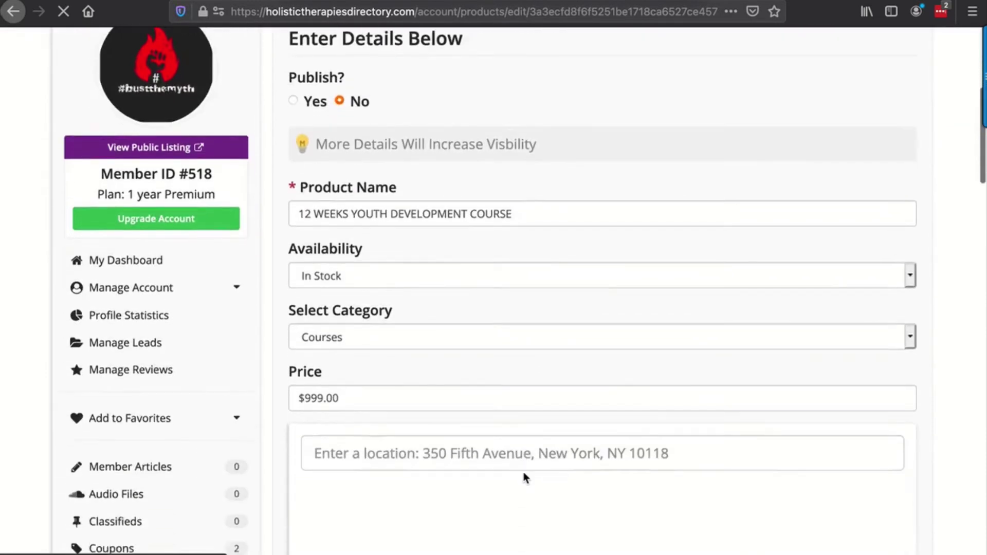
{"action": "scroll", "coordinate": [524, 477], "scroll_direction": "down", "scroll_amount": 10}
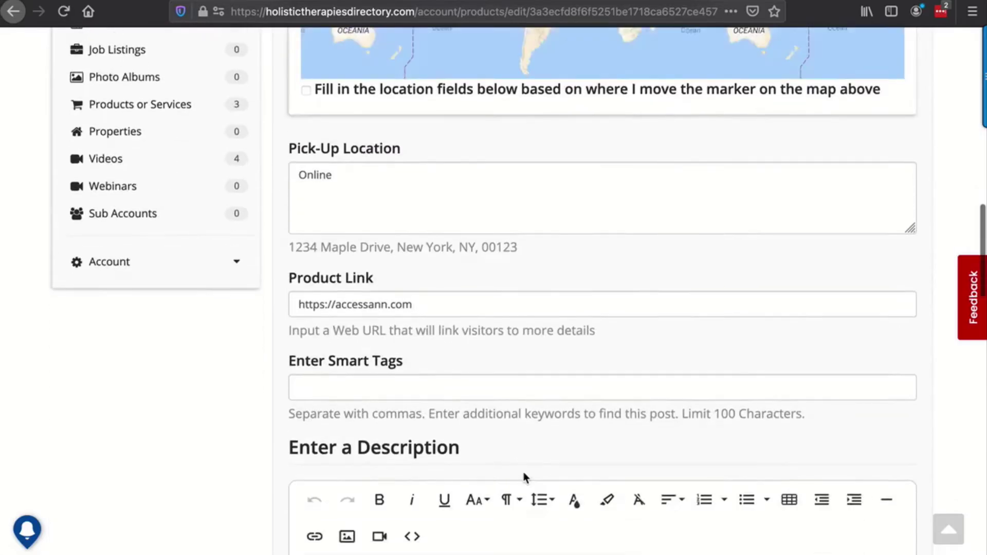
{"action": "scroll", "coordinate": [523, 472], "scroll_direction": "down", "scroll_amount": 6}
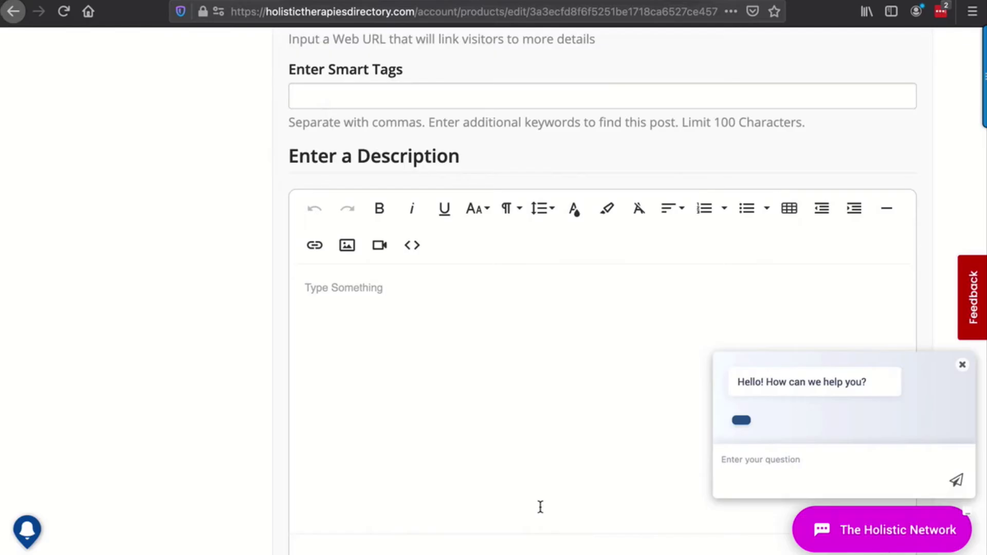
{"action": "scroll", "coordinate": [547, 349], "scroll_direction": "up", "scroll_amount": 15}
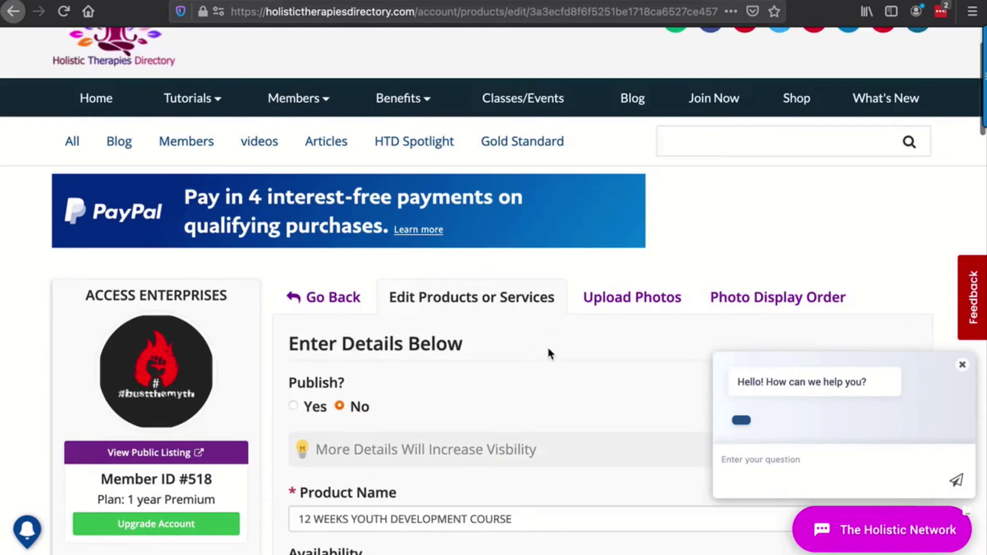
{"action": "scroll", "coordinate": [548, 354], "scroll_direction": "down", "scroll_amount": 3}
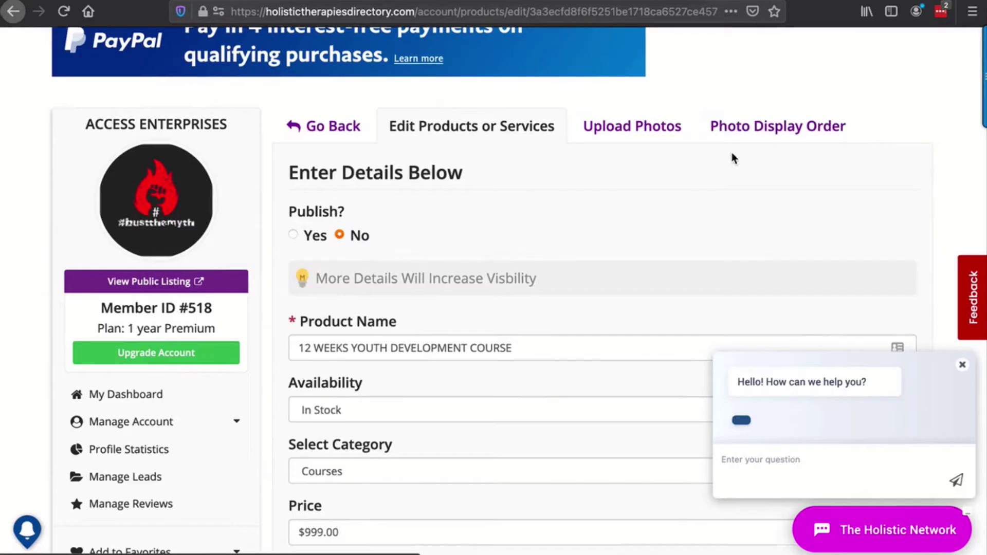
{"action": "scroll", "coordinate": [760, 186], "scroll_direction": "down", "scroll_amount": 1}
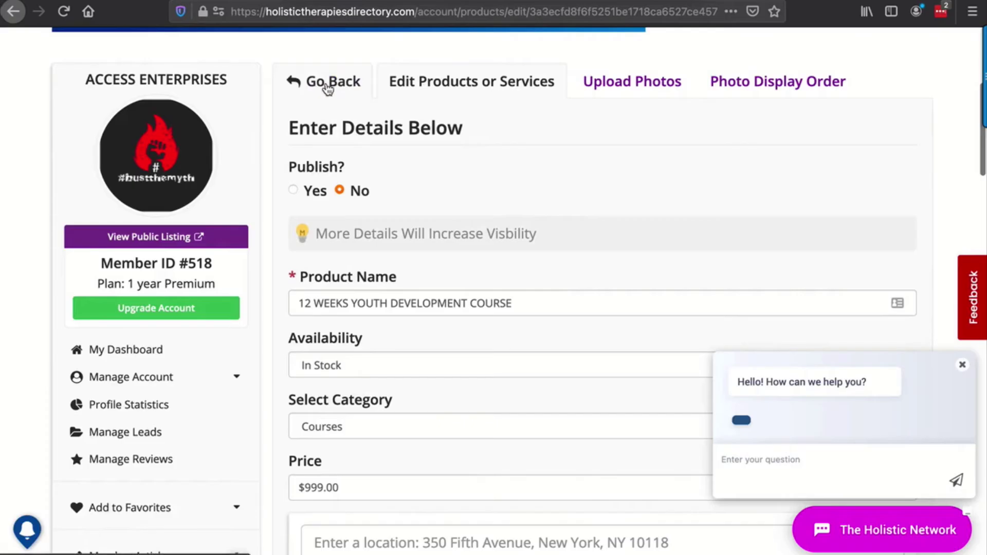
- Return to the products list and open On-Line Zoom Coaching Service for editing
{"action": "scroll", "coordinate": [191, 314], "scroll_direction": "down", "scroll_amount": 7}
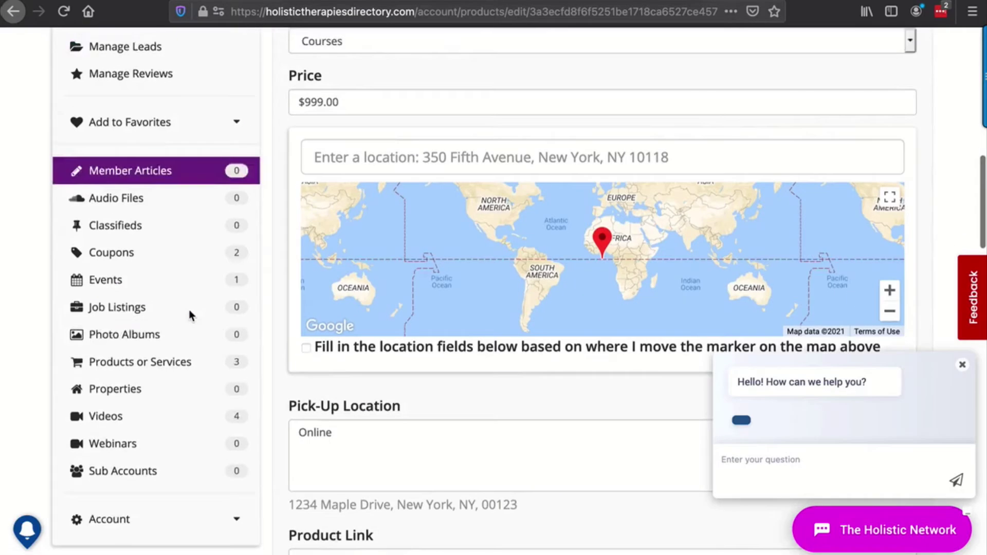
{"action": "left_click", "coordinate": [157, 333]}
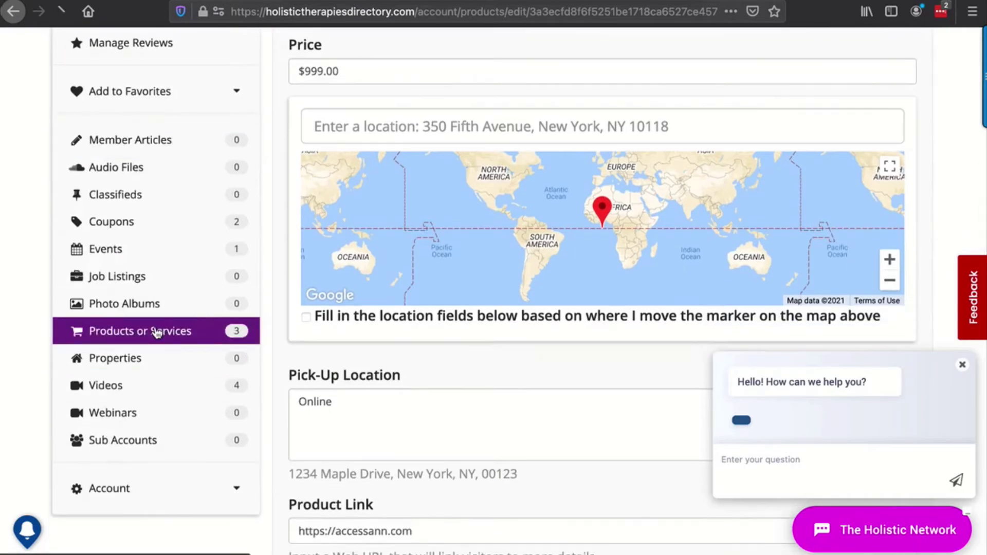
{"action": "scroll", "coordinate": [550, 384], "scroll_direction": "down", "scroll_amount": 5}
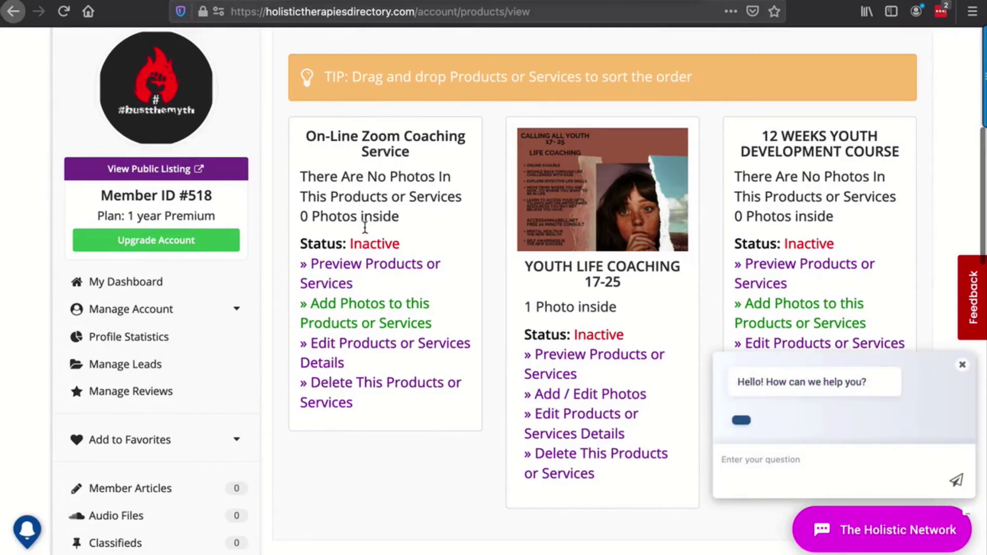
{"action": "left_click", "coordinate": [383, 349]}
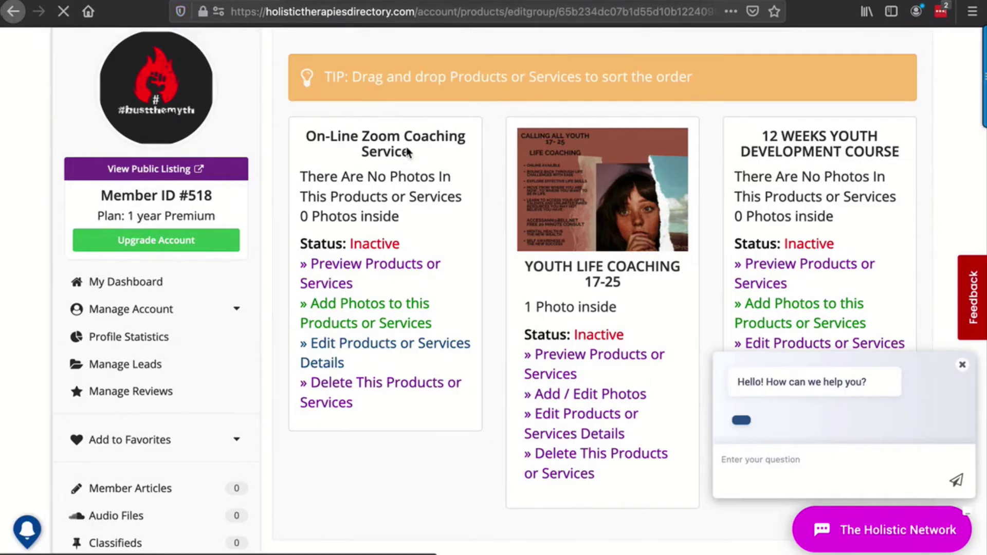
- Review the service's details and photo uploads, then go back to the products list
{"action": "scroll", "coordinate": [555, 397], "scroll_direction": "down", "scroll_amount": 2}
{"action": "scroll", "coordinate": [557, 402], "scroll_direction": "down", "scroll_amount": 10}
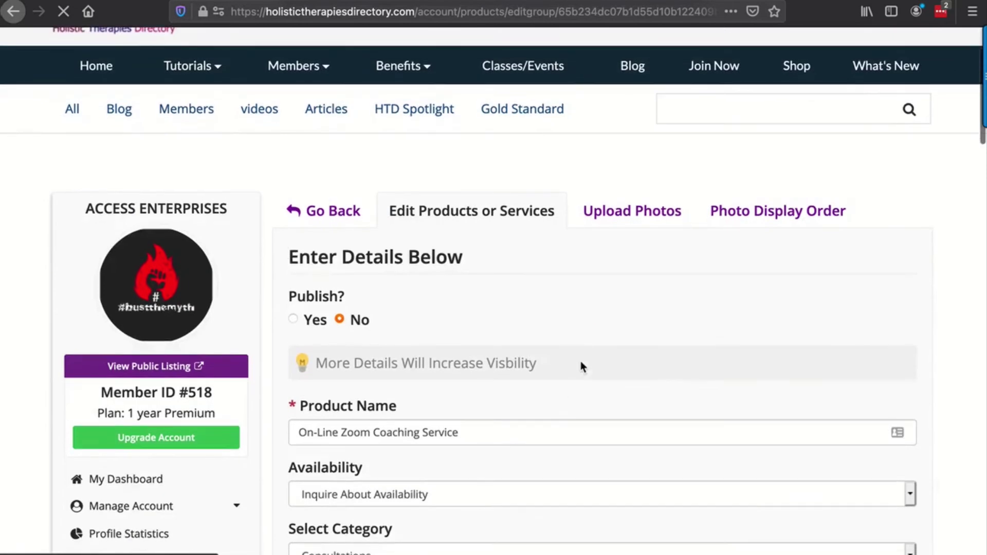
{"action": "scroll", "coordinate": [589, 359], "scroll_direction": "down", "scroll_amount": 8}
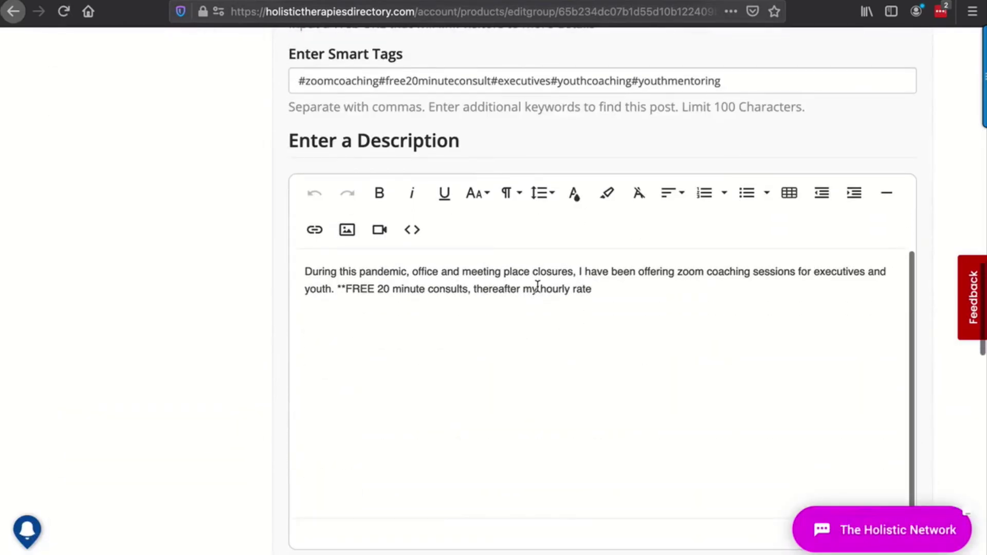
{"action": "scroll", "coordinate": [466, 375], "scroll_direction": "down", "scroll_amount": 1}
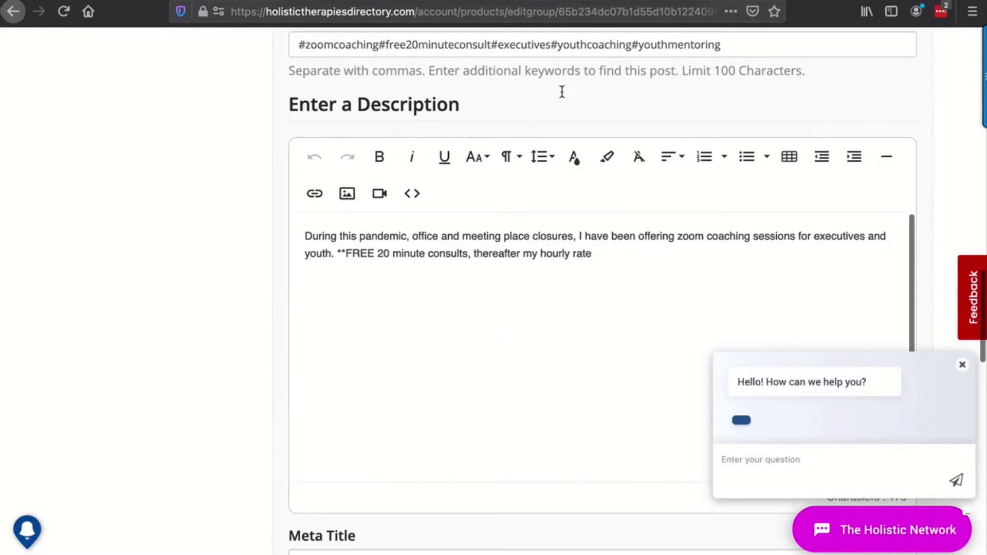
{"action": "scroll", "coordinate": [544, 194], "scroll_direction": "up", "scroll_amount": 12}
{"action": "scroll", "coordinate": [547, 197], "scroll_direction": "up", "scroll_amount": 1}
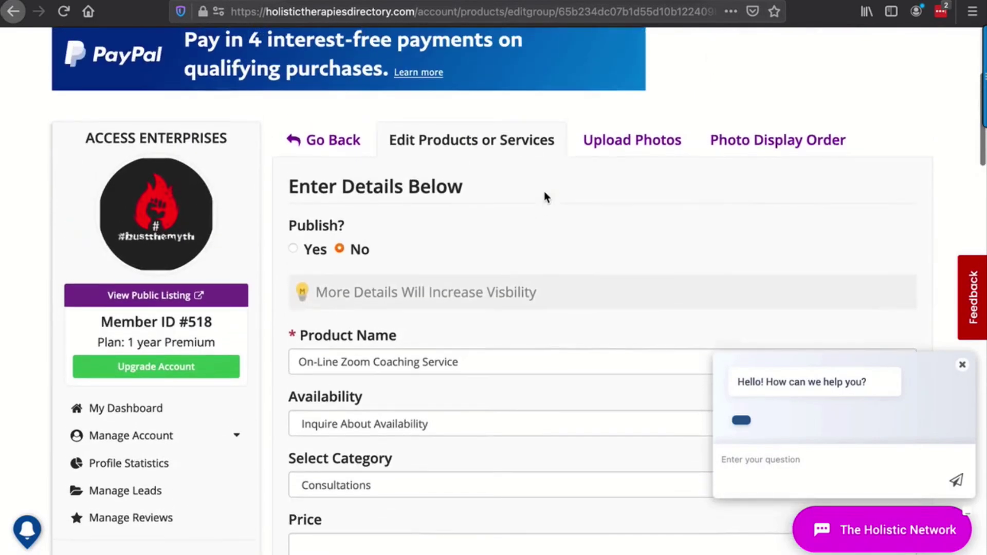
{"action": "left_click", "coordinate": [628, 148]}
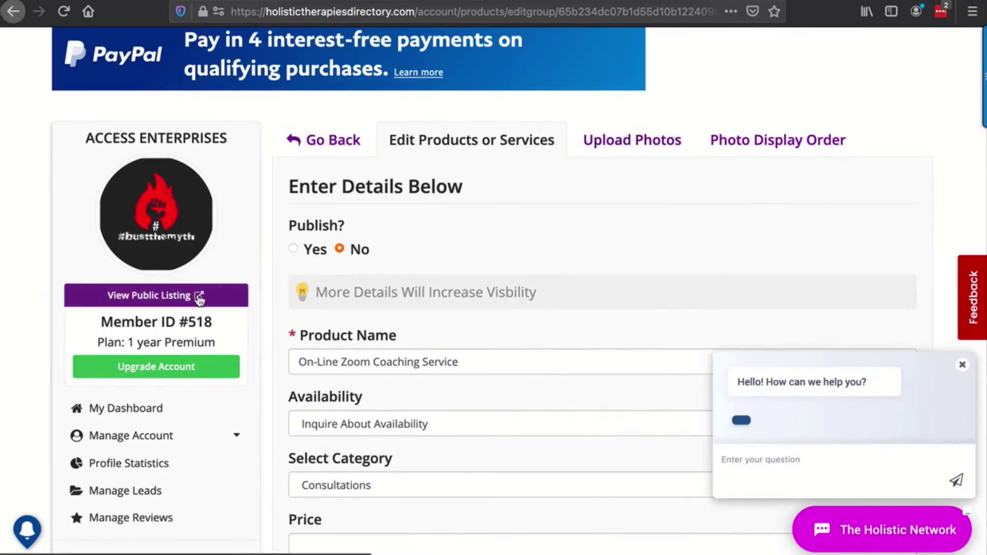
{"action": "scroll", "coordinate": [155, 439], "scroll_direction": "down", "scroll_amount": 5}
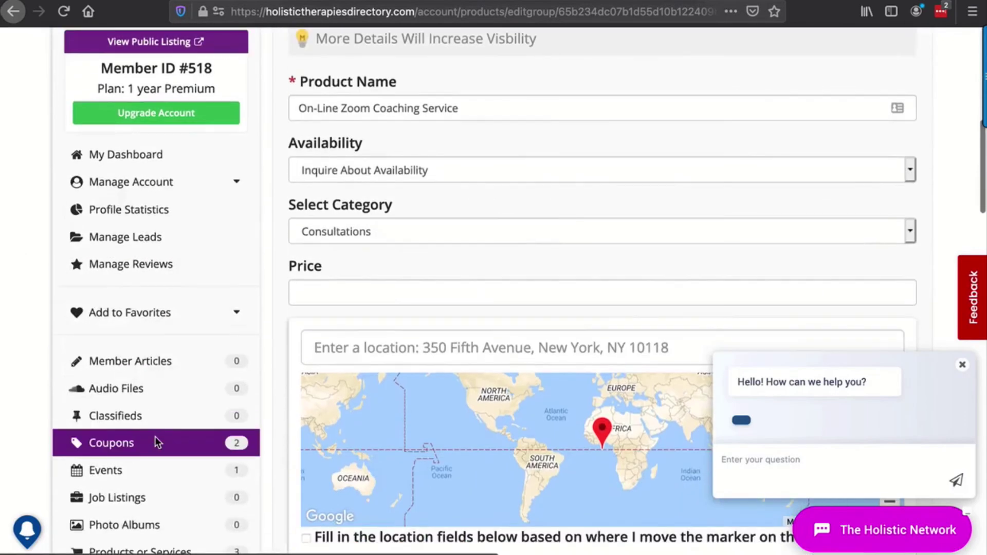
{"action": "scroll", "coordinate": [155, 437], "scroll_direction": "down", "scroll_amount": 3}
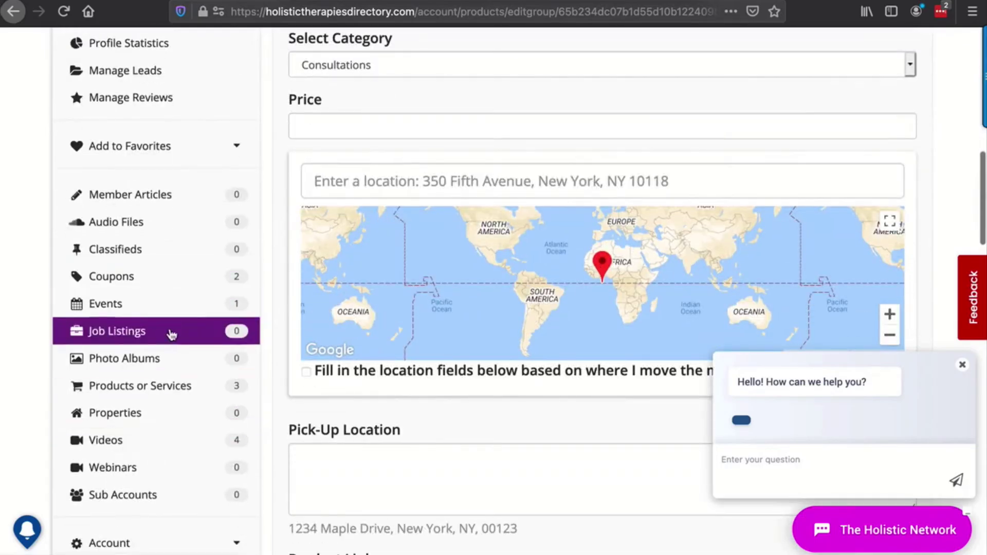
{"action": "left_click", "coordinate": [158, 387]}
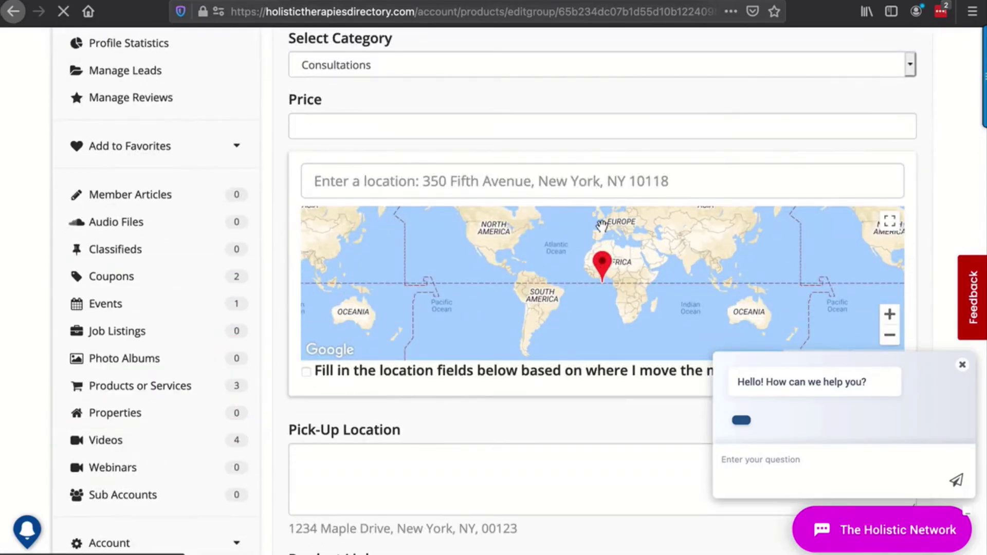
- Scroll down to the three product cards, all marked Inactive
{"action": "scroll", "coordinate": [591, 278], "scroll_direction": "down", "scroll_amount": 5}
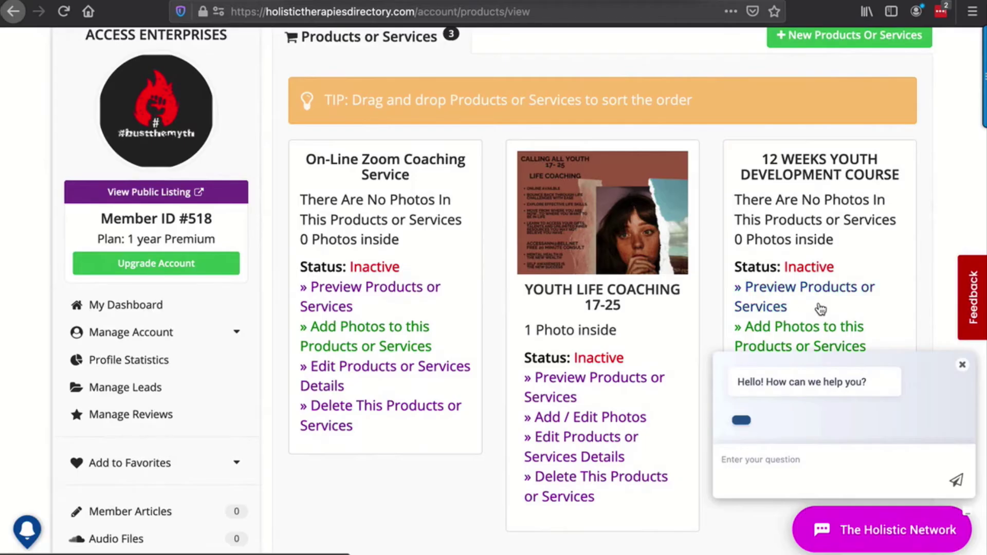
{"action": "scroll", "coordinate": [820, 308], "scroll_direction": "down", "scroll_amount": 1}
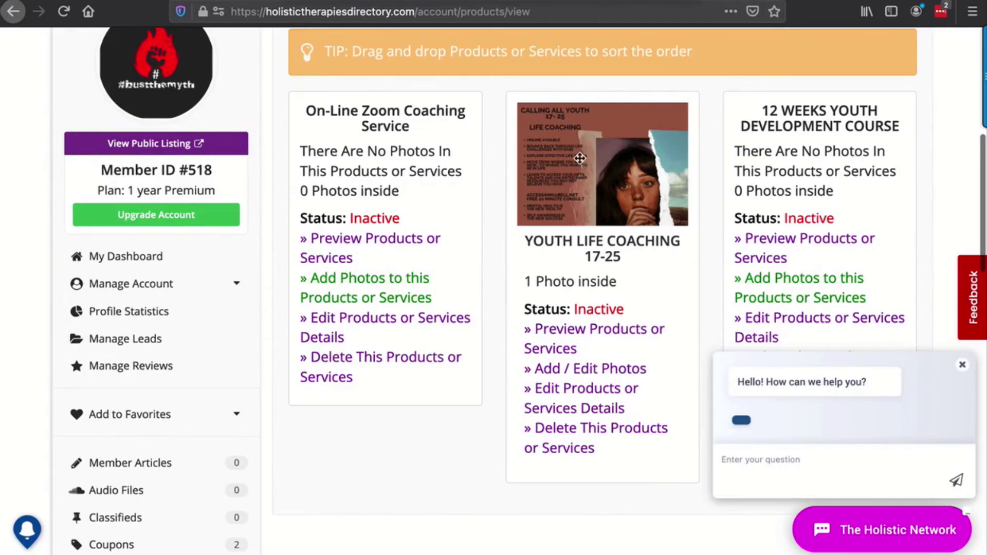
{"action": "scroll", "coordinate": [602, 163], "scroll_direction": "down", "scroll_amount": 1}
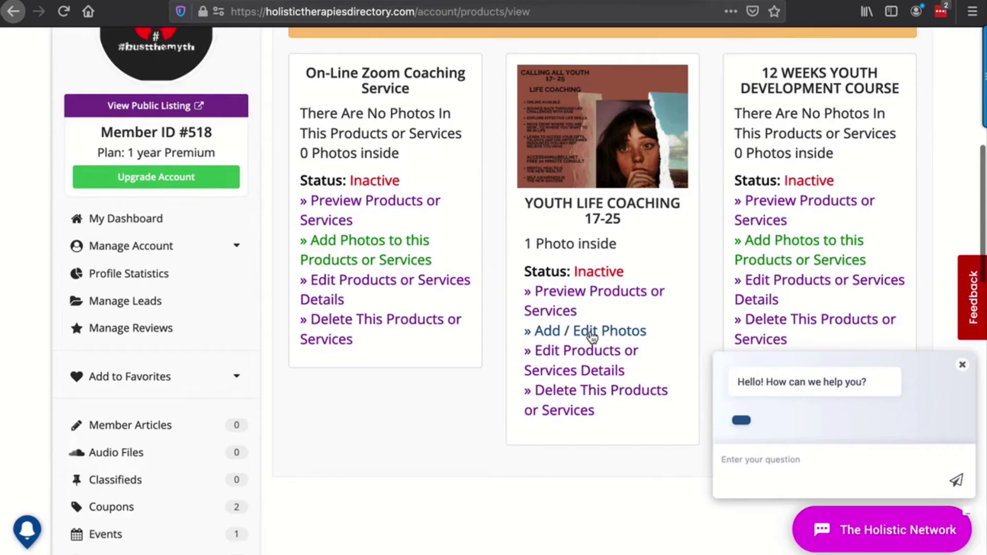
- Open the YOUTH LIFE COACHING 17-25 listing for editing and dismiss the chat greeting
{"action": "left_click", "coordinate": [591, 333]}
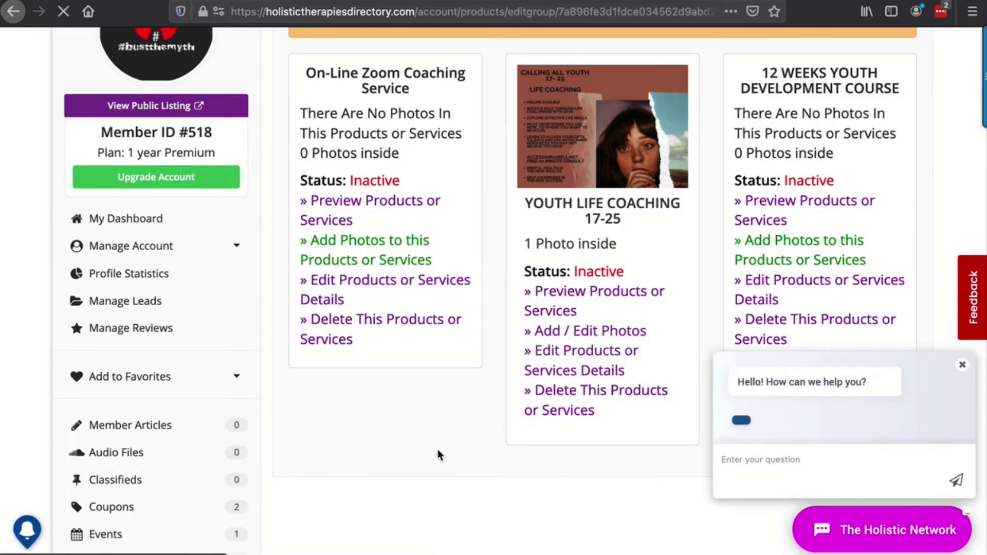
{"action": "scroll", "coordinate": [438, 449], "scroll_direction": "down", "scroll_amount": 5}
{"action": "scroll", "coordinate": [438, 449], "scroll_direction": "down", "scroll_amount": 10}
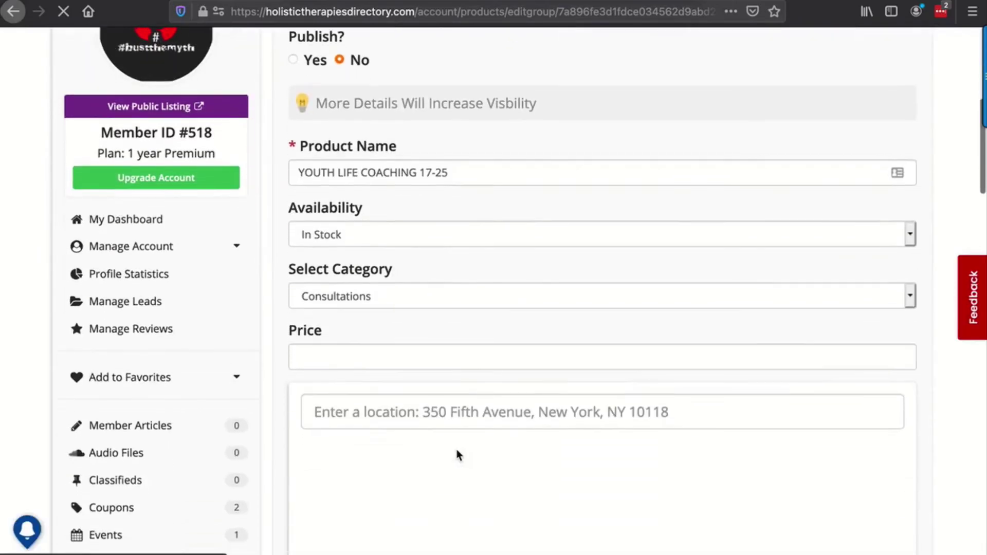
{"action": "scroll", "coordinate": [563, 466], "scroll_direction": "down", "scroll_amount": 1}
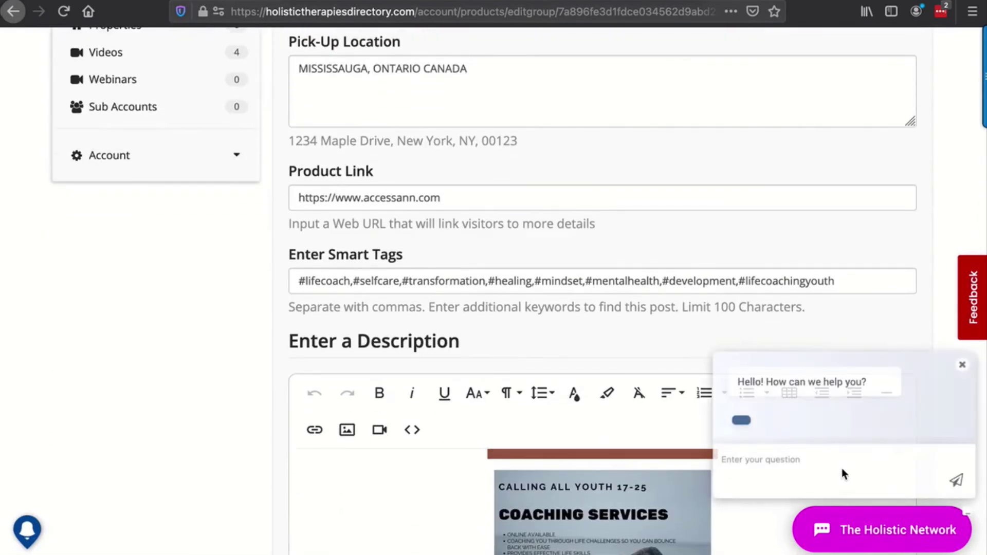
{"action": "left_click", "coordinate": [962, 366]}
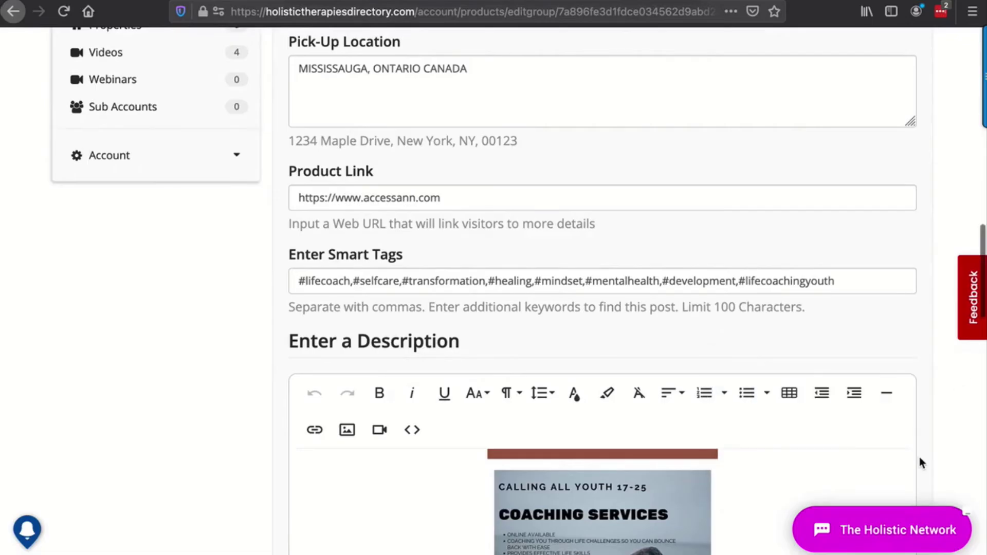
- Scroll through the Description editor to review the two stacked flyer images
{"action": "scroll", "coordinate": [918, 454], "scroll_direction": "down", "scroll_amount": 5}
{"action": "scroll", "coordinate": [825, 260], "scroll_direction": "up", "scroll_amount": 5}
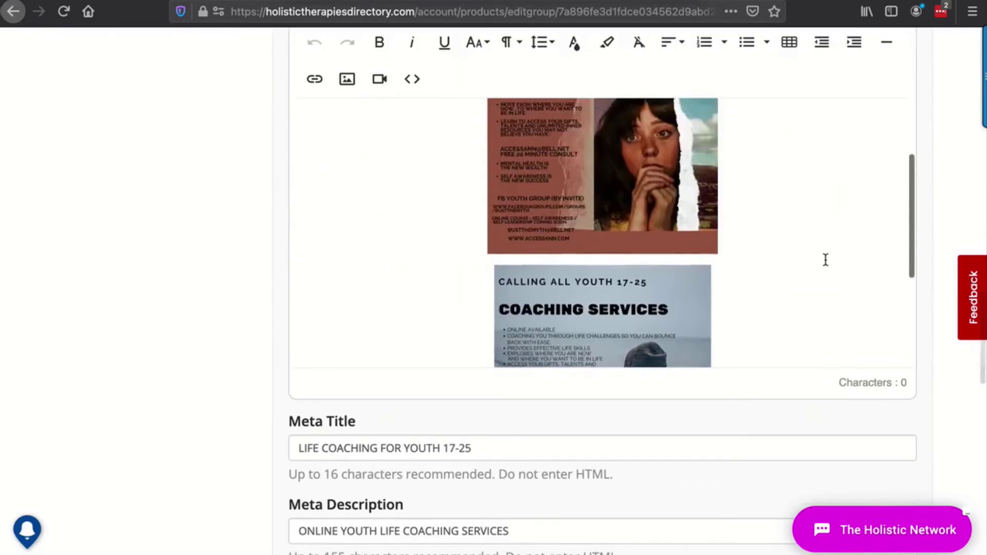
{"action": "scroll", "coordinate": [590, 229], "scroll_direction": "down", "scroll_amount": 3}
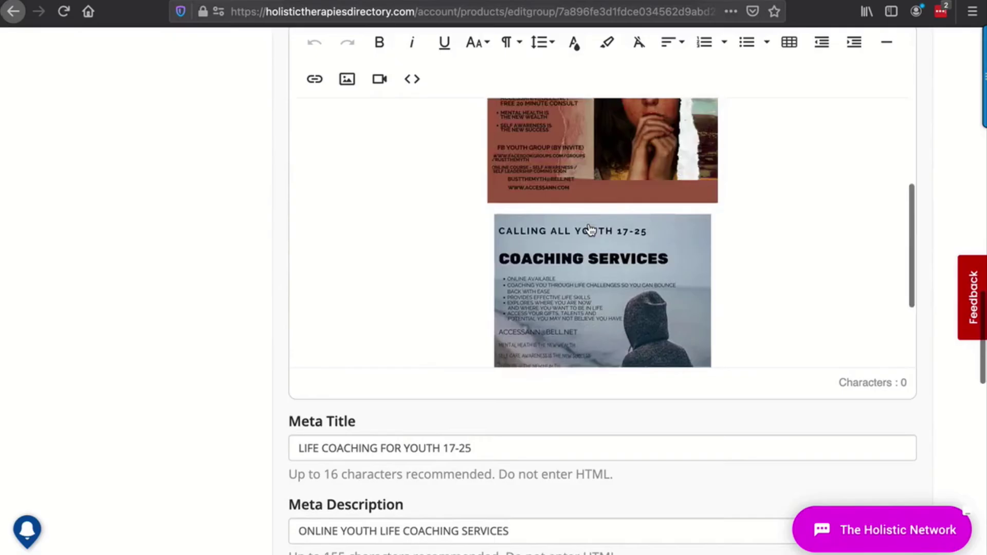
{"action": "scroll", "coordinate": [543, 229], "scroll_direction": "up", "scroll_amount": 3}
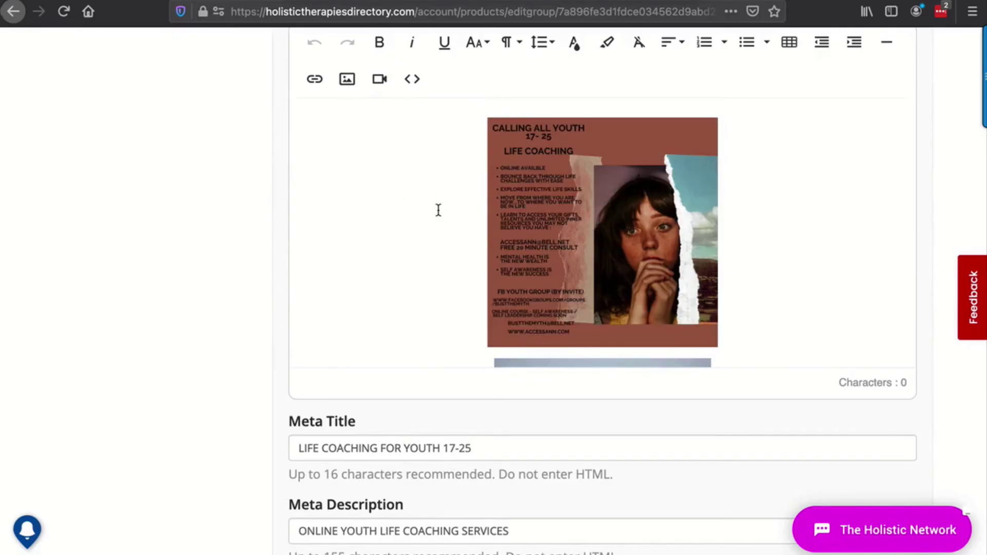
{"action": "scroll", "coordinate": [439, 209], "scroll_direction": "up", "scroll_amount": 2}
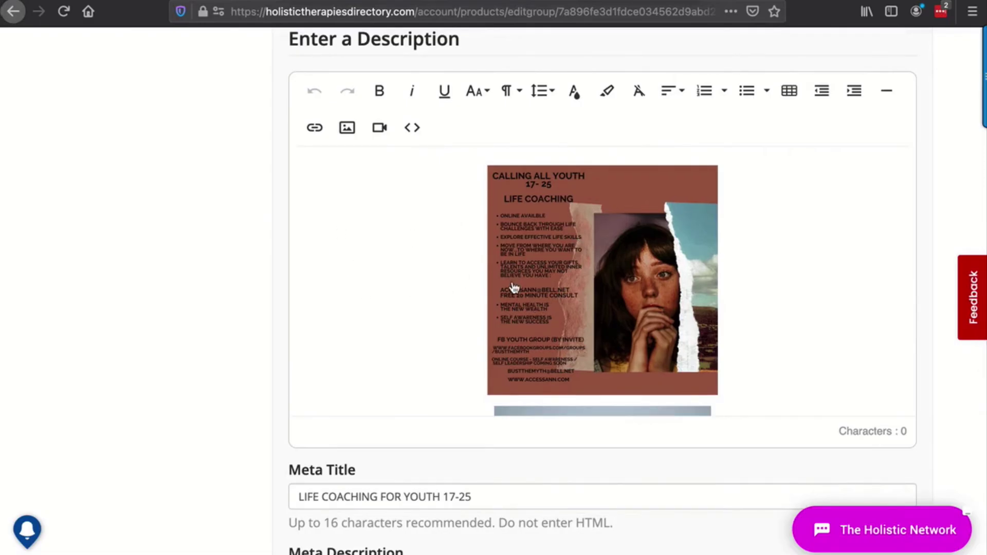
{"action": "scroll", "coordinate": [511, 286], "scroll_direction": "down", "scroll_amount": 5}
{"action": "scroll", "coordinate": [564, 300], "scroll_direction": "up", "scroll_amount": 5}
{"action": "scroll", "coordinate": [564, 300], "scroll_direction": "up", "scroll_amount": 5}
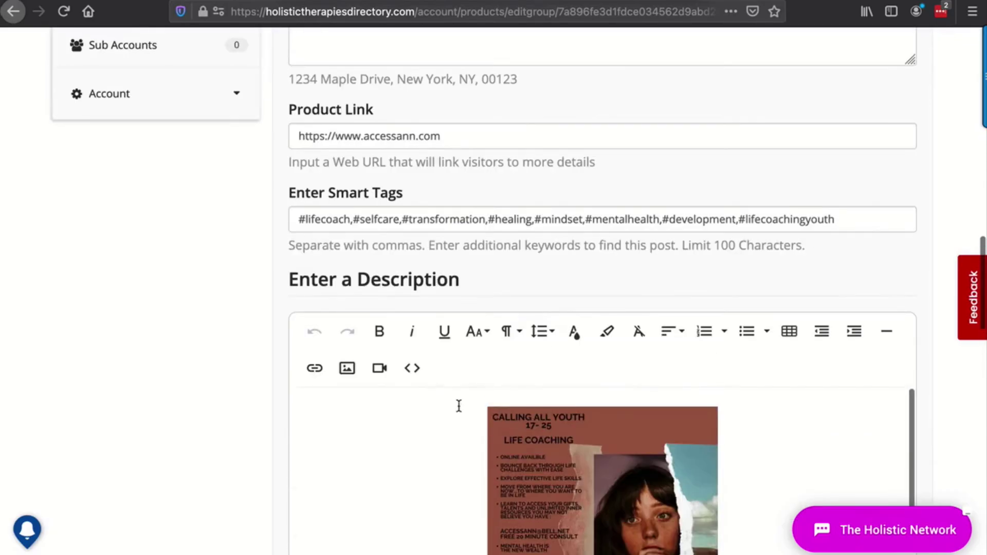
{"action": "scroll", "coordinate": [422, 470], "scroll_direction": "down", "scroll_amount": 2}
{"action": "scroll", "coordinate": [421, 470], "scroll_direction": "up", "scroll_amount": 2}
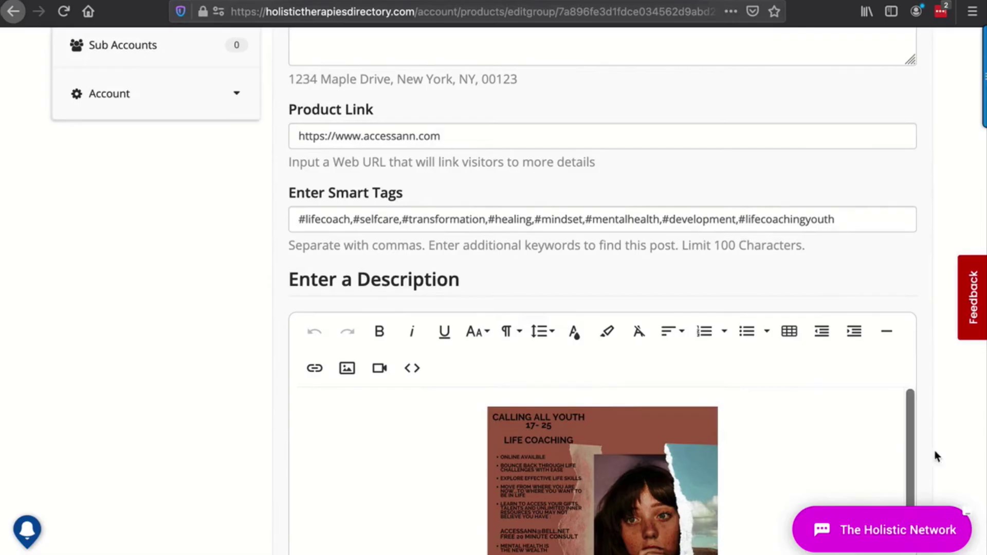
{"action": "scroll", "coordinate": [369, 492], "scroll_direction": "down", "scroll_amount": 3}
{"action": "scroll", "coordinate": [369, 492], "scroll_direction": "up", "scroll_amount": 3}
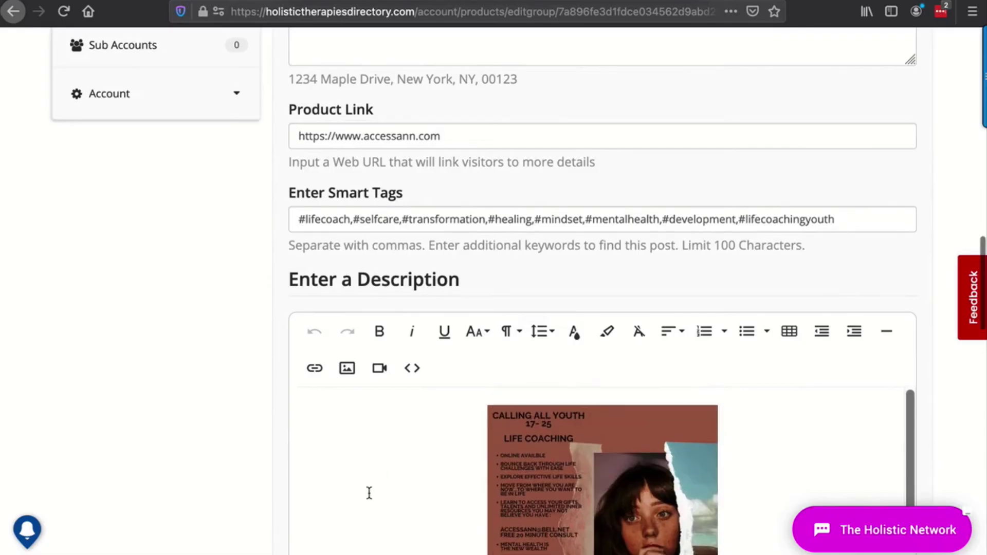
{"action": "scroll", "coordinate": [752, 474], "scroll_direction": "down", "scroll_amount": 4}
{"action": "scroll", "coordinate": [772, 463], "scroll_direction": "up", "scroll_amount": 1}
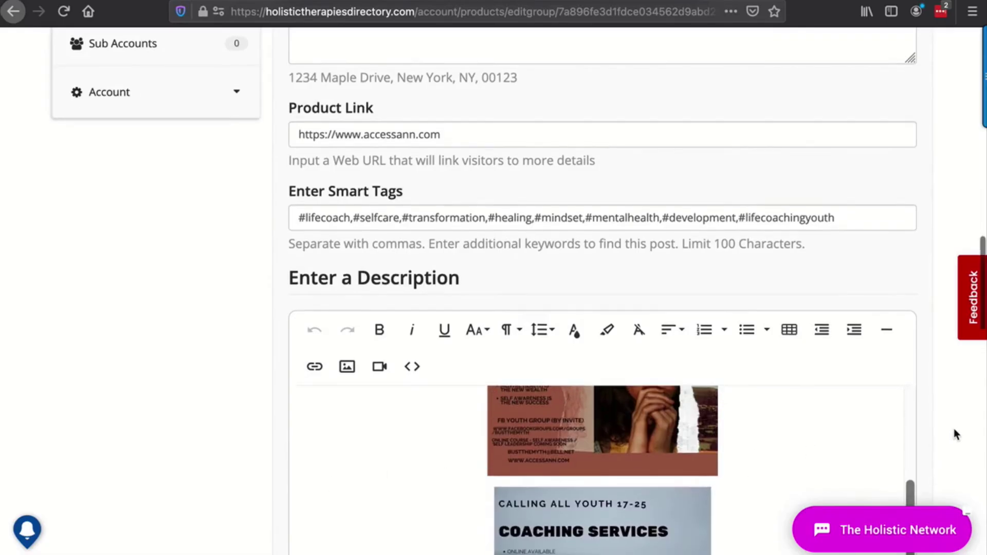
{"action": "scroll", "coordinate": [954, 427], "scroll_direction": "down", "scroll_amount": 4}
- Align the first flyer image left so it sits beside the second
{"action": "scroll", "coordinate": [606, 286], "scroll_direction": "up", "scroll_amount": 2}
{"action": "left_click", "coordinate": [600, 269]}
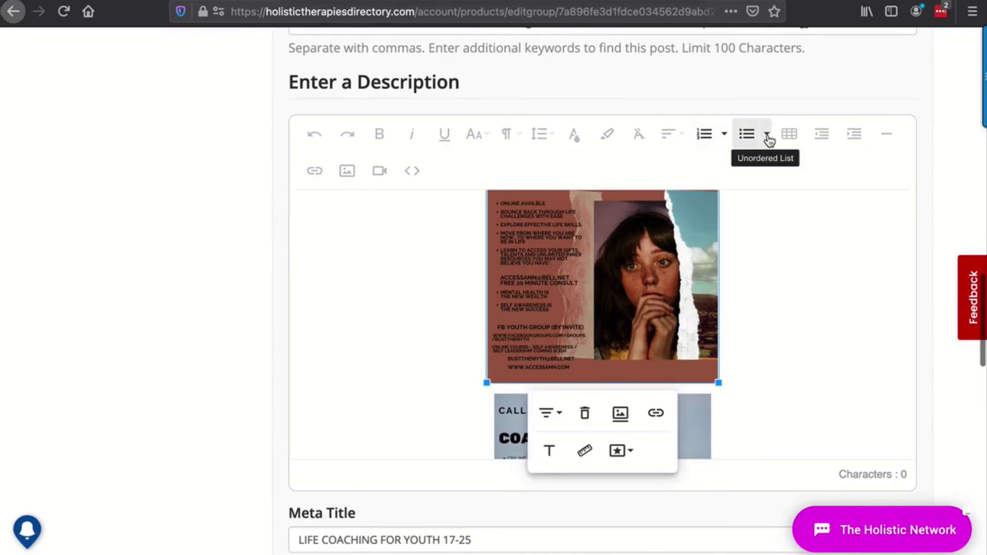
{"action": "left_click", "coordinate": [551, 414]}
{"action": "left_click", "coordinate": [559, 442]}
{"action": "left_click", "coordinate": [880, 308]}
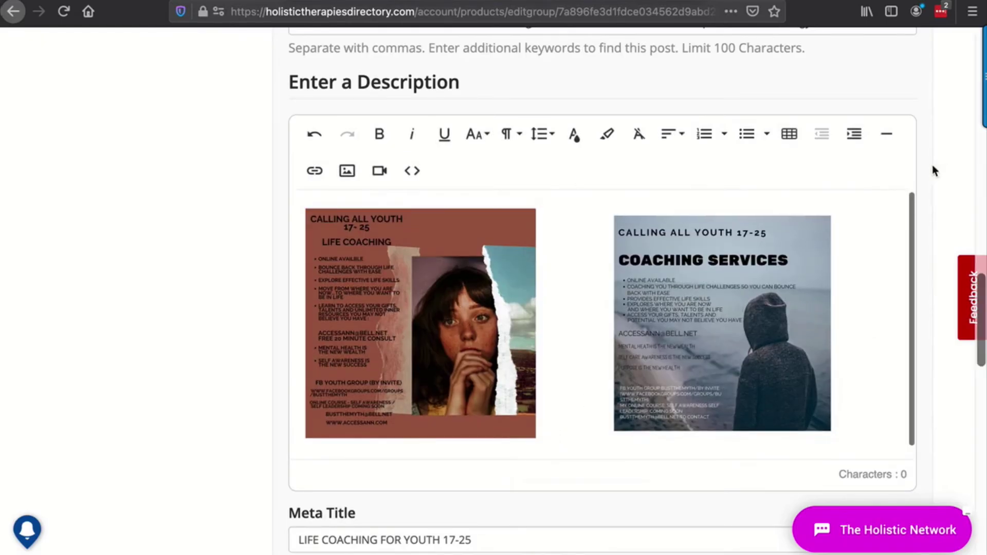
- Place the text cursor after the second flyer in the description
{"action": "scroll", "coordinate": [540, 439], "scroll_direction": "down", "scroll_amount": 1}
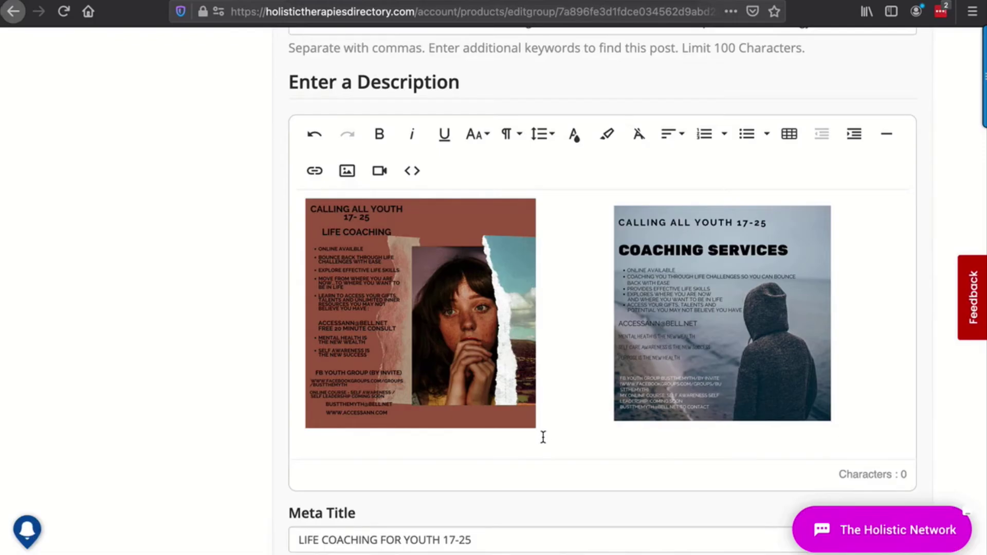
{"action": "left_click", "coordinate": [588, 360]}
{"action": "scroll", "coordinate": [588, 361], "scroll_direction": "up", "scroll_amount": 1}
{"action": "scroll", "coordinate": [922, 225], "scroll_direction": "up", "scroll_amount": 15}
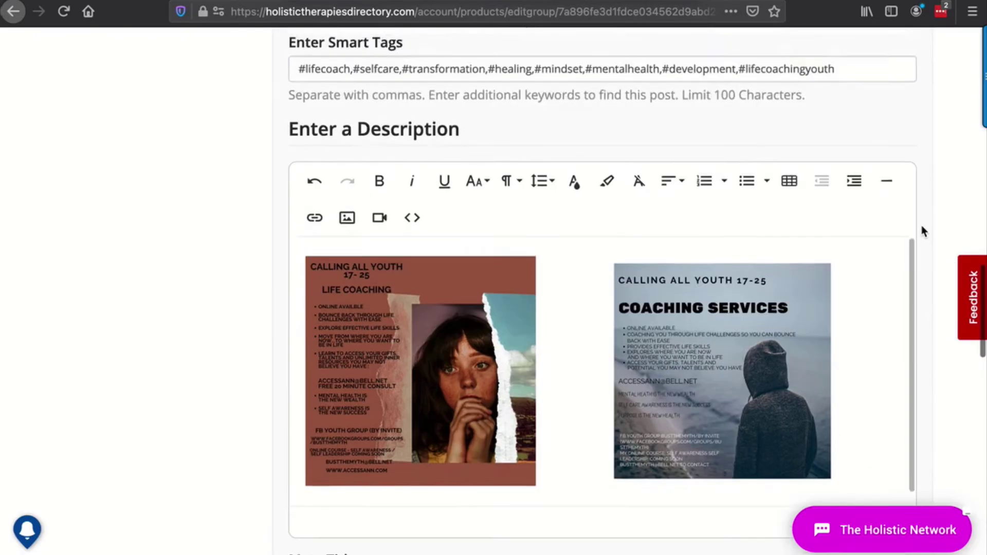
- Save the YOUTH LIFE COACHING 17-25 listing edits with the green Save Changes button
{"action": "scroll", "coordinate": [922, 225], "scroll_direction": "up", "scroll_amount": 5}
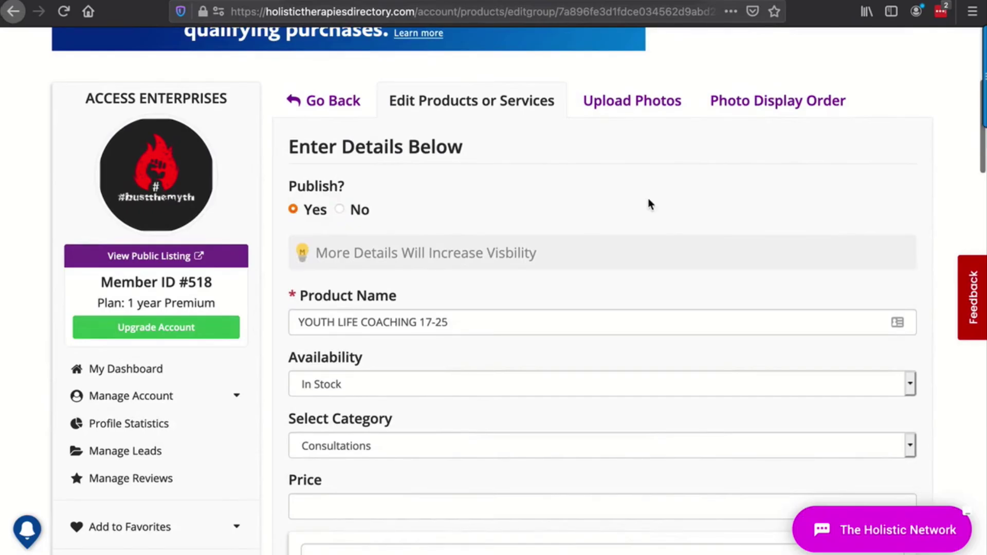
{"action": "scroll", "coordinate": [649, 204], "scroll_direction": "down", "scroll_amount": 20}
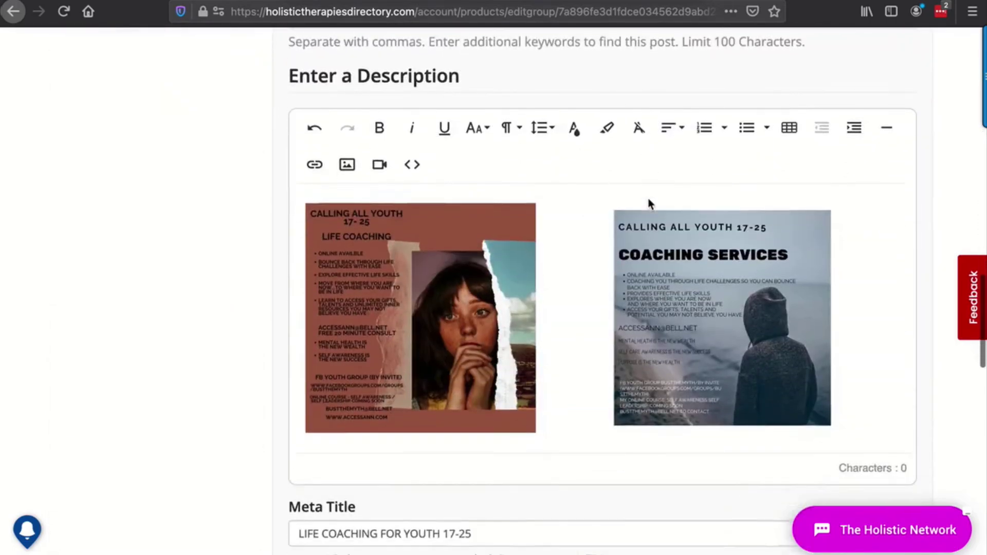
{"action": "scroll", "coordinate": [617, 283], "scroll_direction": "down", "scroll_amount": 1}
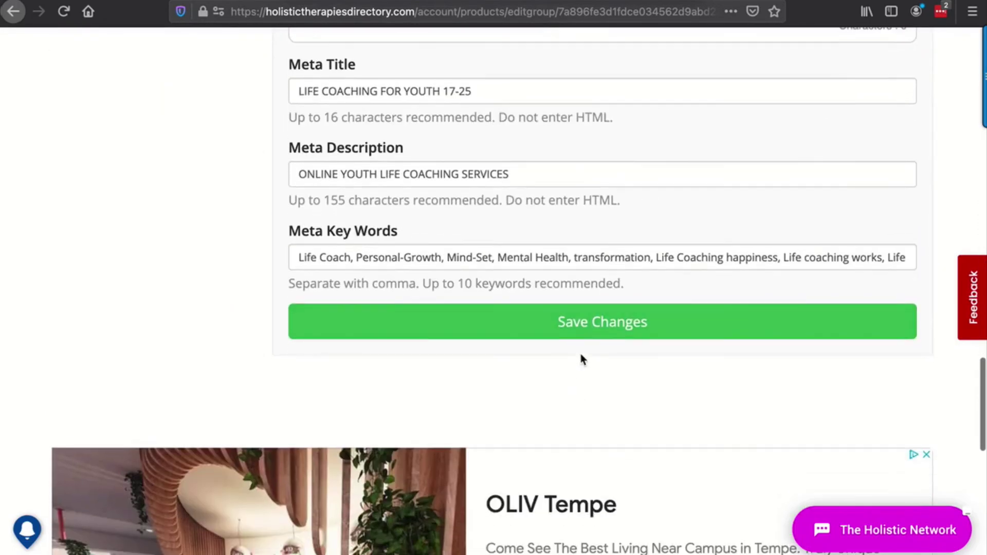
{"action": "left_click", "coordinate": [598, 330]}
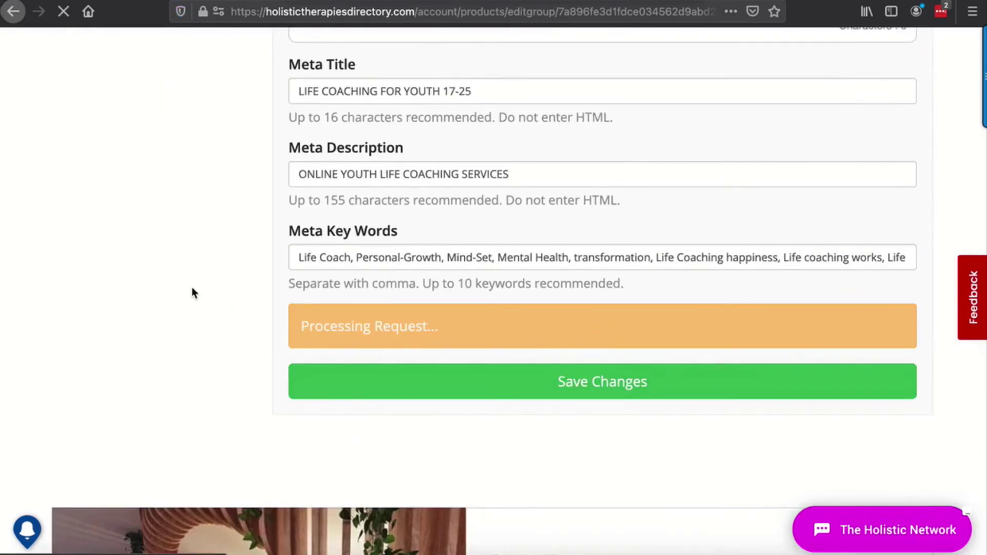
{"action": "scroll", "coordinate": [532, 387], "scroll_direction": "down", "scroll_amount": 5}
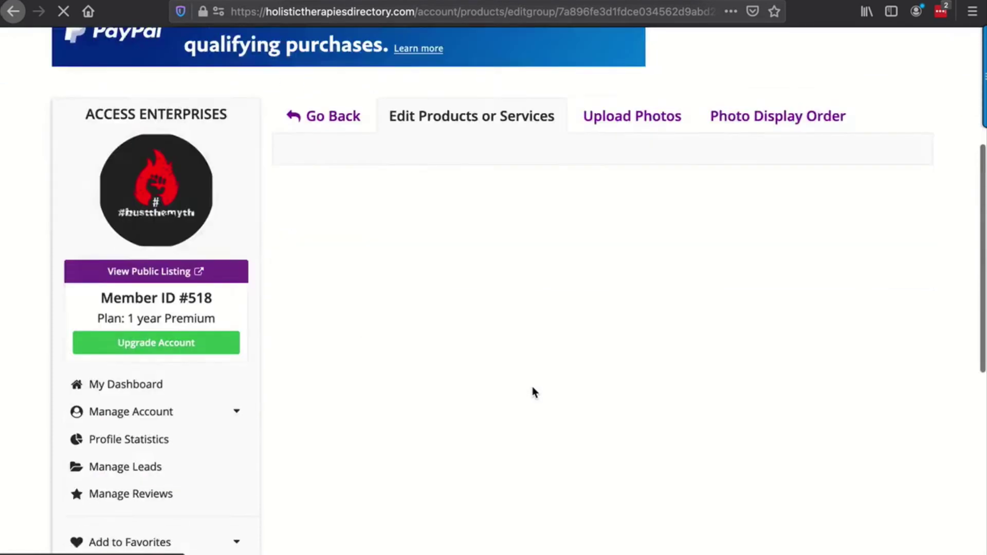
- Enlarge the ONLINE YOUTH LIFE COACHING 17-25 flyer's Description box to read its full text
{"action": "scroll", "coordinate": [532, 392], "scroll_direction": "down", "scroll_amount": 4}
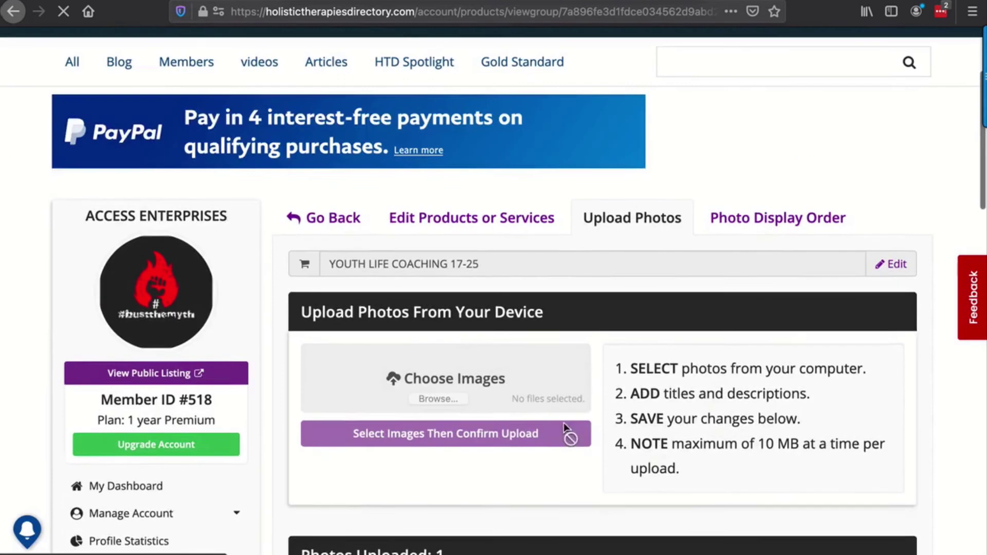
{"action": "scroll", "coordinate": [564, 427], "scroll_direction": "down", "scroll_amount": 4}
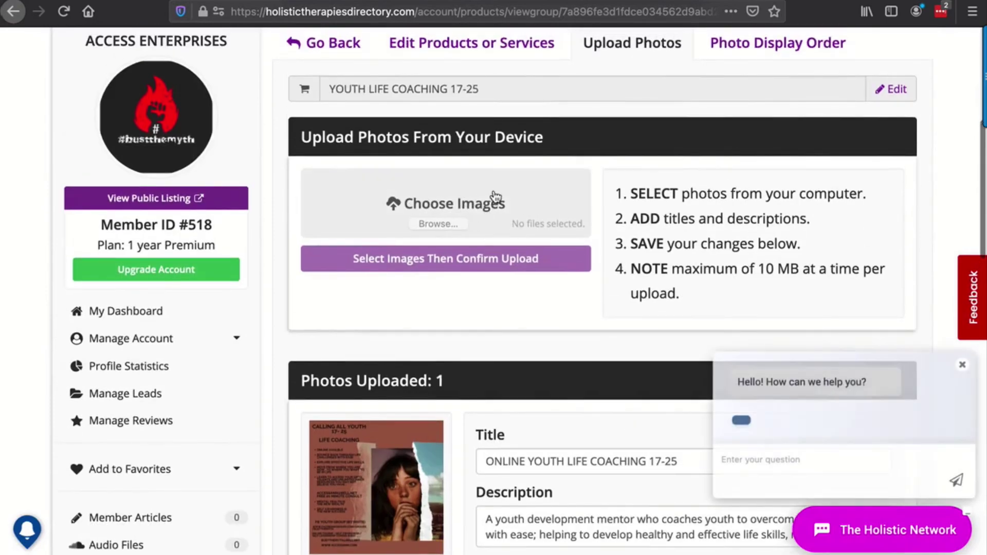
{"action": "scroll", "coordinate": [507, 217], "scroll_direction": "down", "scroll_amount": 6}
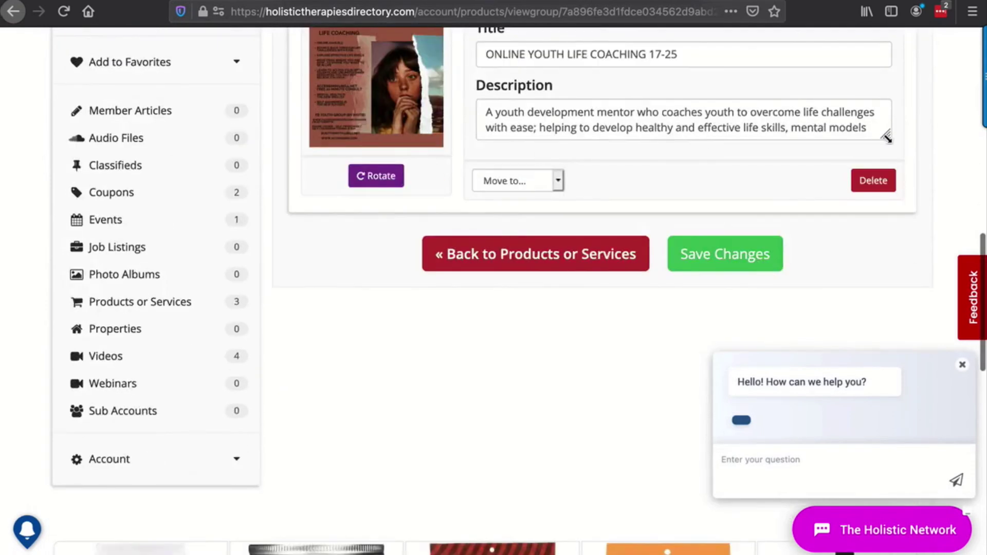
{"action": "left_click_drag", "start_coordinate": [891, 140], "coordinate": [890, 243]}
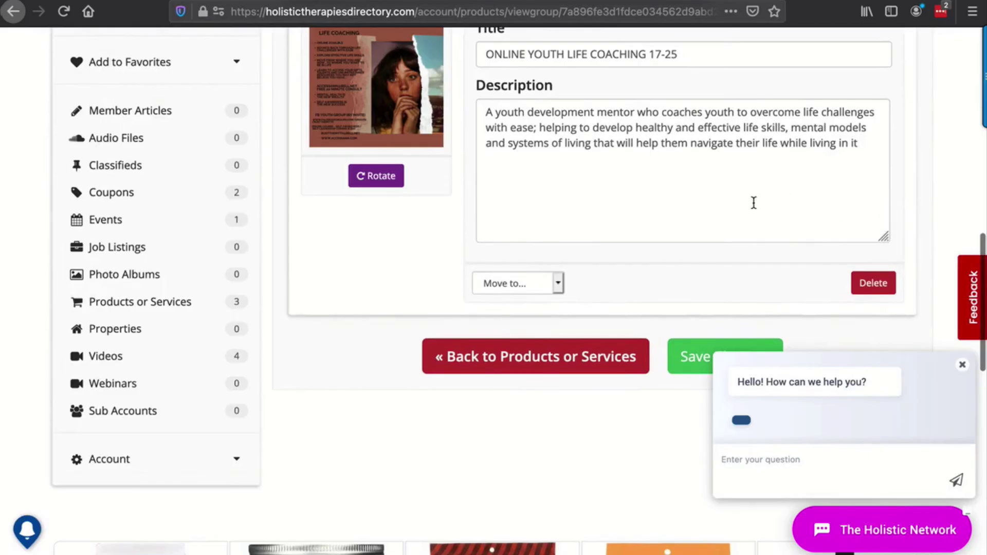
{"action": "scroll", "coordinate": [754, 203], "scroll_direction": "down", "scroll_amount": 3}
{"action": "scroll", "coordinate": [686, 239], "scroll_direction": "up", "scroll_amount": 4}
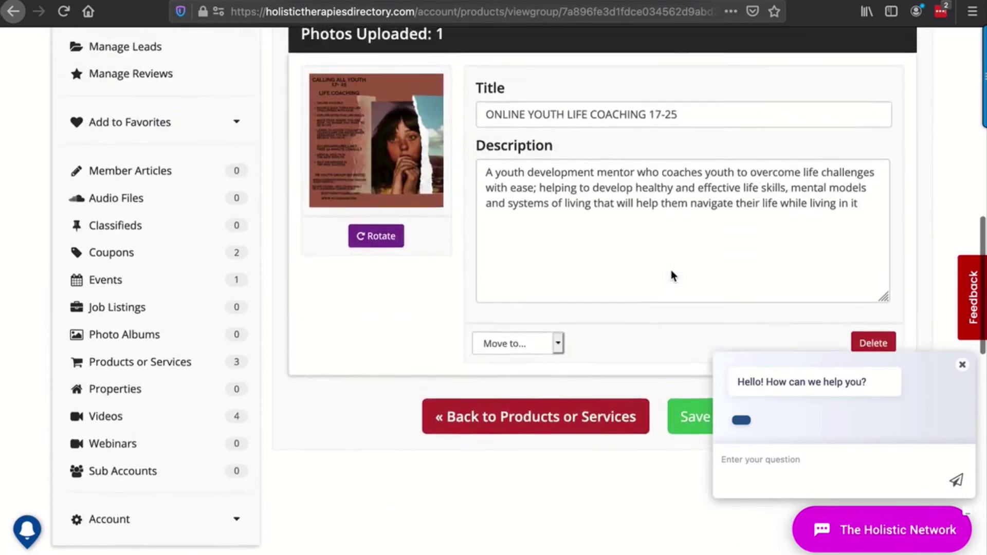
{"action": "scroll", "coordinate": [671, 271], "scroll_direction": "up", "scroll_amount": 3}
{"action": "scroll", "coordinate": [533, 263], "scroll_direction": "up", "scroll_amount": 3}
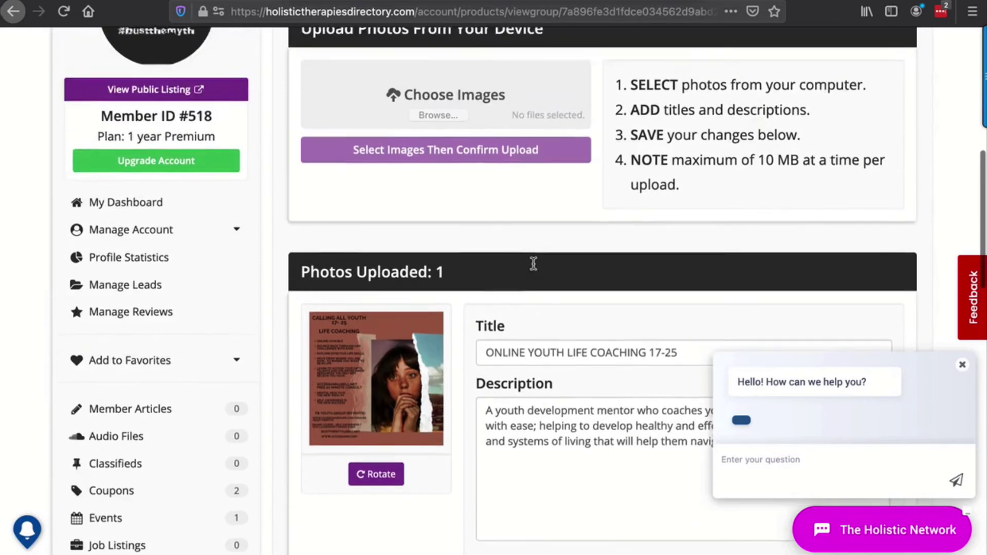
{"action": "scroll", "coordinate": [535, 264], "scroll_direction": "down", "scroll_amount": 1}
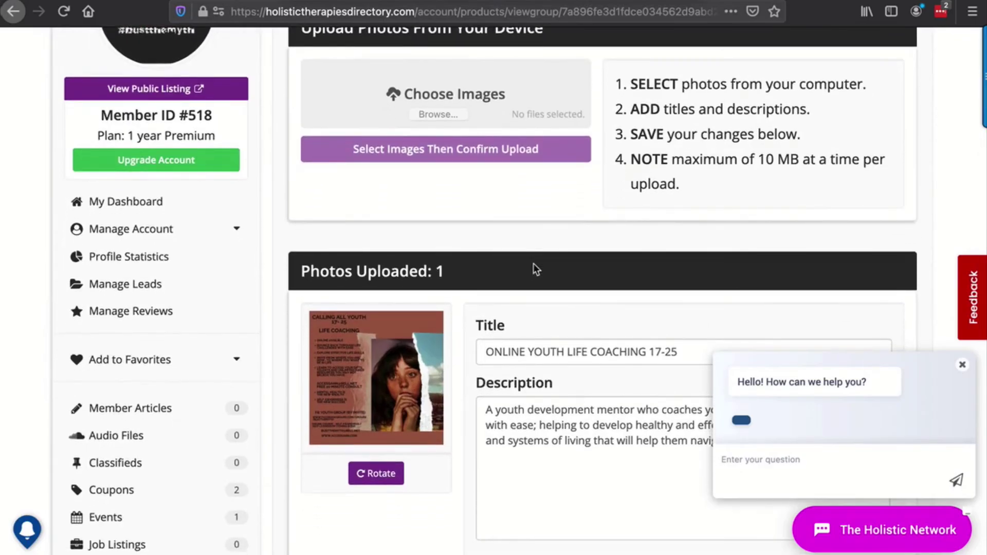
{"action": "scroll", "coordinate": [533, 263], "scroll_direction": "up", "scroll_amount": 1}
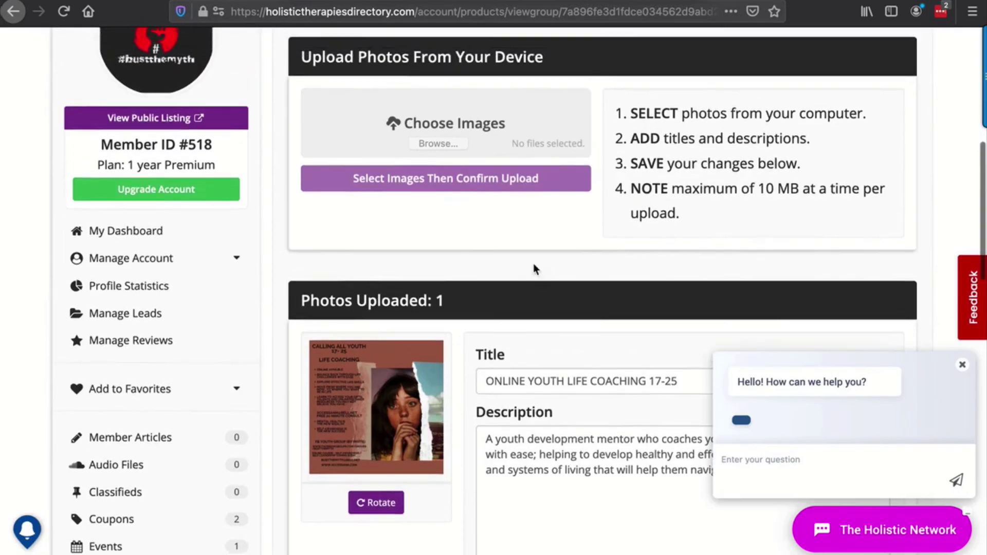
{"action": "scroll", "coordinate": [533, 263], "scroll_direction": "down", "scroll_amount": 5}
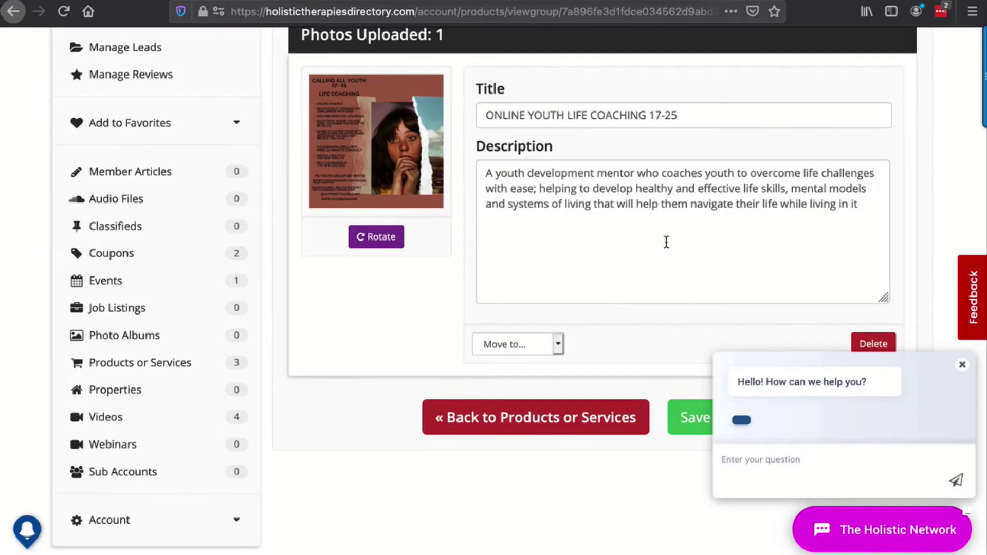
- Go back to Products or Services and confirm YOUTH LIFE COACHING 17-25 is Active with 1 photo
{"action": "left_click", "coordinate": [186, 366]}
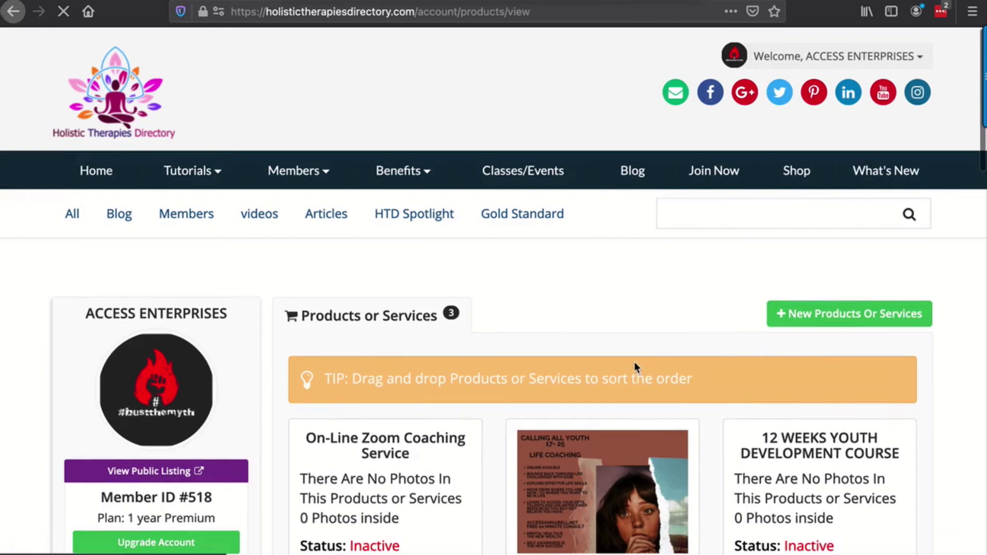
{"action": "scroll", "coordinate": [634, 362], "scroll_direction": "down", "scroll_amount": 7}
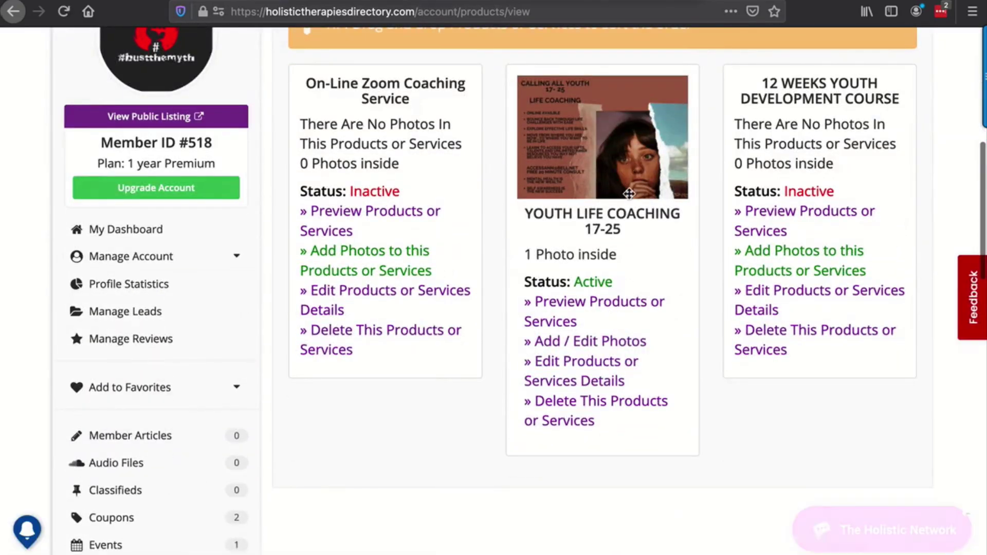
{"action": "scroll", "coordinate": [603, 289], "scroll_direction": "up", "scroll_amount": 8}
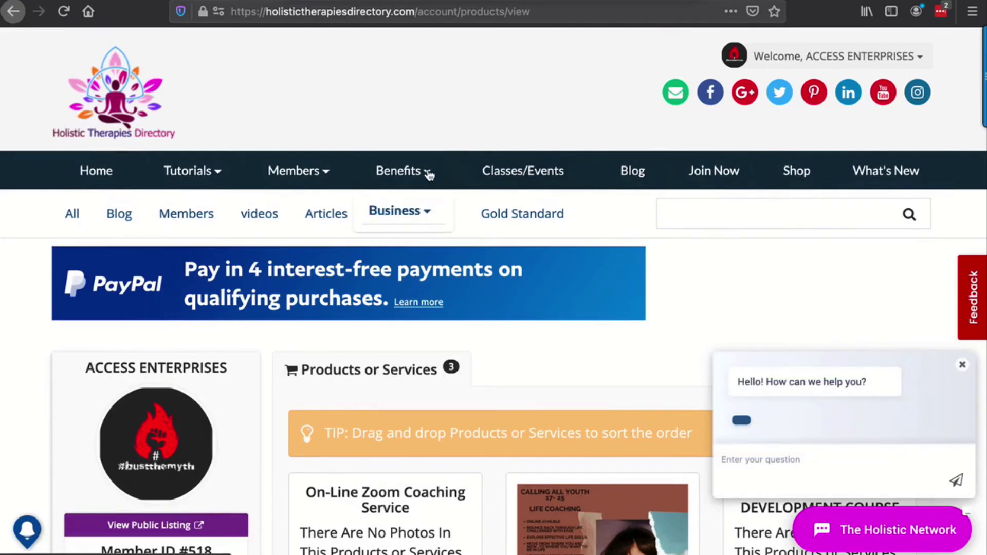
{"action": "mouse_move", "coordinate": [796, 175]}
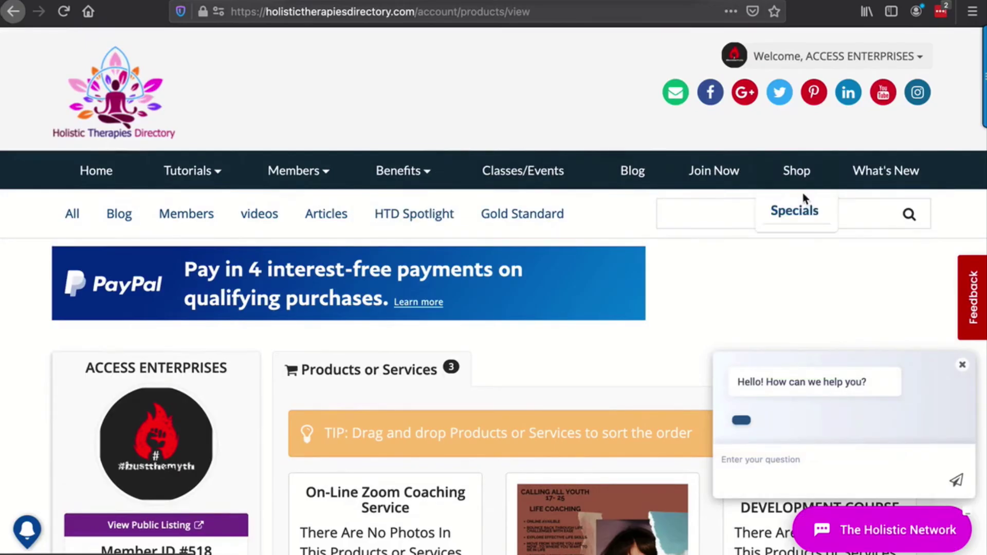
- Open Shop in a new tab, confirm YOUTH LIFE COACHING 17-25 is In Stock, then return to the account tab
{"action": "right_click", "coordinate": [793, 174]}
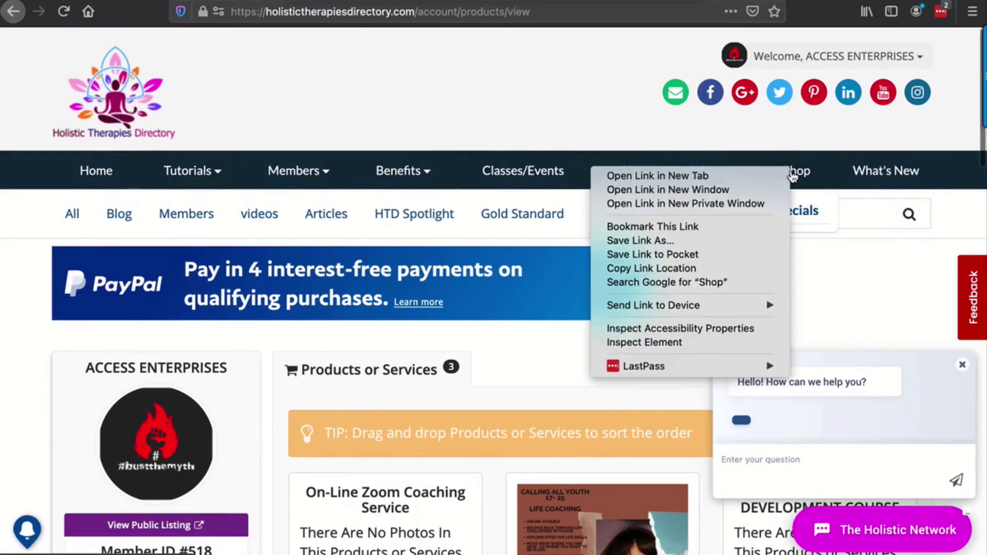
{"action": "left_click", "coordinate": [756, 170]}
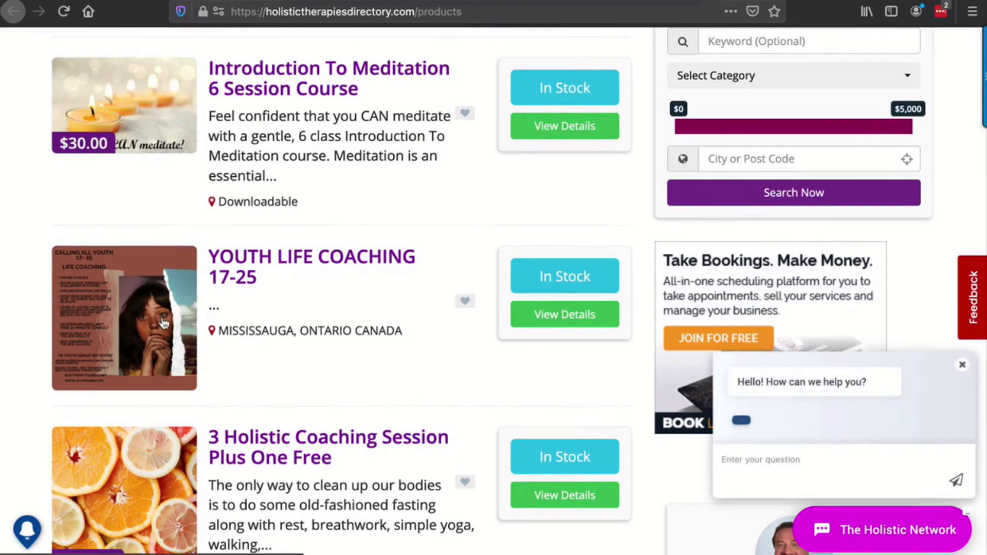
{"action": "scroll", "coordinate": [404, 323], "scroll_direction": "down", "scroll_amount": 2}
{"action": "scroll", "coordinate": [404, 324], "scroll_direction": "up", "scroll_amount": 1}
{"action": "scroll", "coordinate": [404, 324], "scroll_direction": "down", "scroll_amount": 4}
{"action": "scroll", "coordinate": [404, 324], "scroll_direction": "up", "scroll_amount": 9}
{"action": "scroll", "coordinate": [404, 323], "scroll_direction": "up", "scroll_amount": 3}
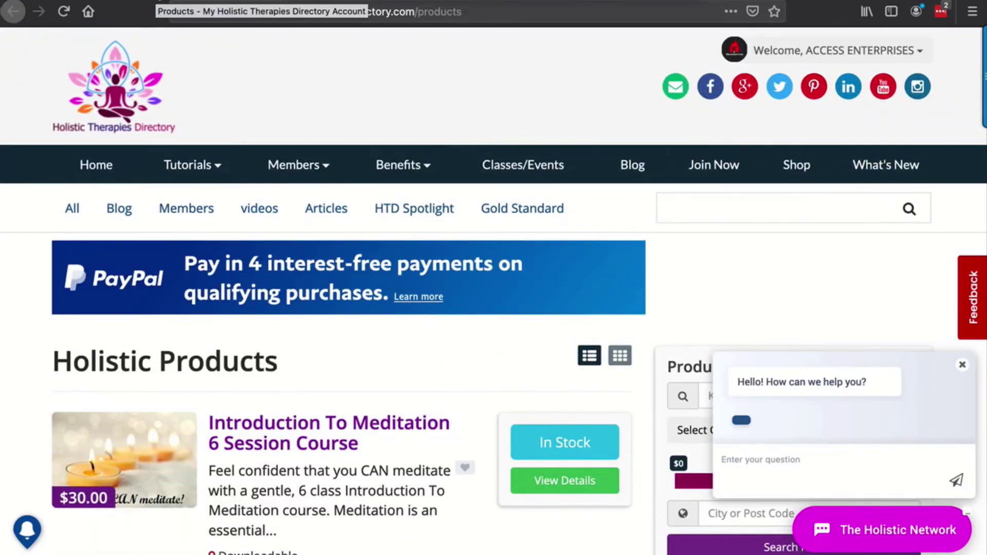
{"action": "key", "text": "ctrl+Tab"}
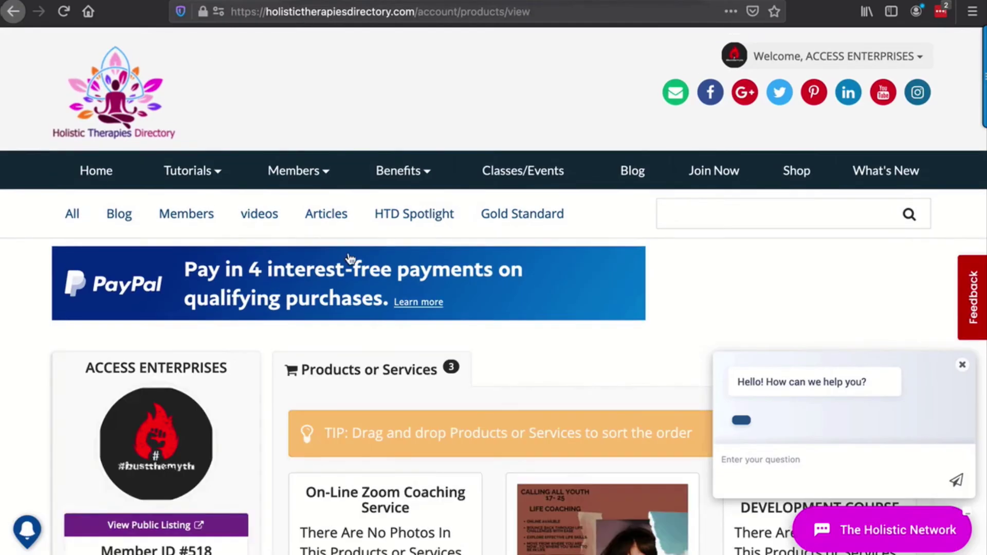
{"action": "scroll", "coordinate": [349, 252], "scroll_direction": "down", "scroll_amount": 7}
{"action": "scroll", "coordinate": [349, 257], "scroll_direction": "down", "scroll_amount": 1}
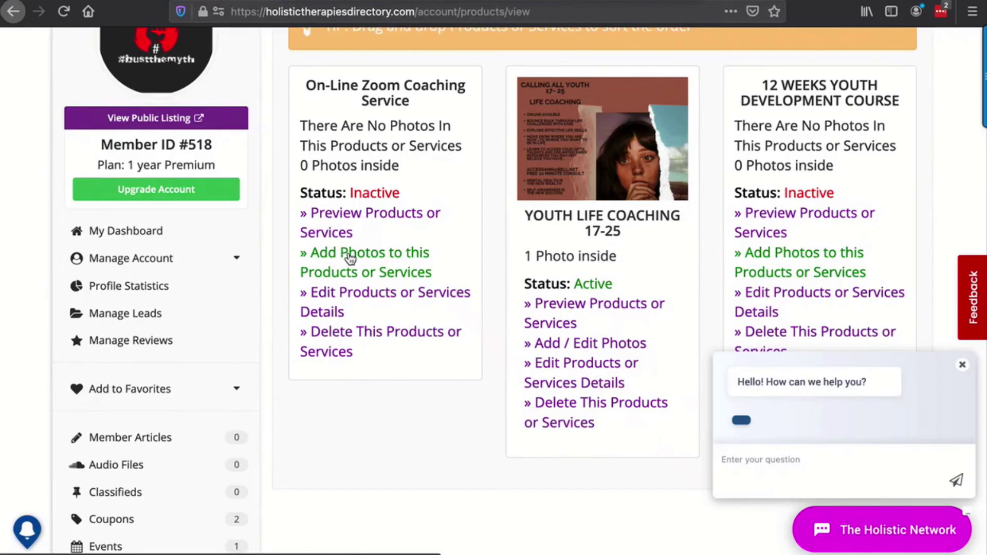
{"action": "scroll", "coordinate": [124, 360], "scroll_direction": "down", "scroll_amount": 4}
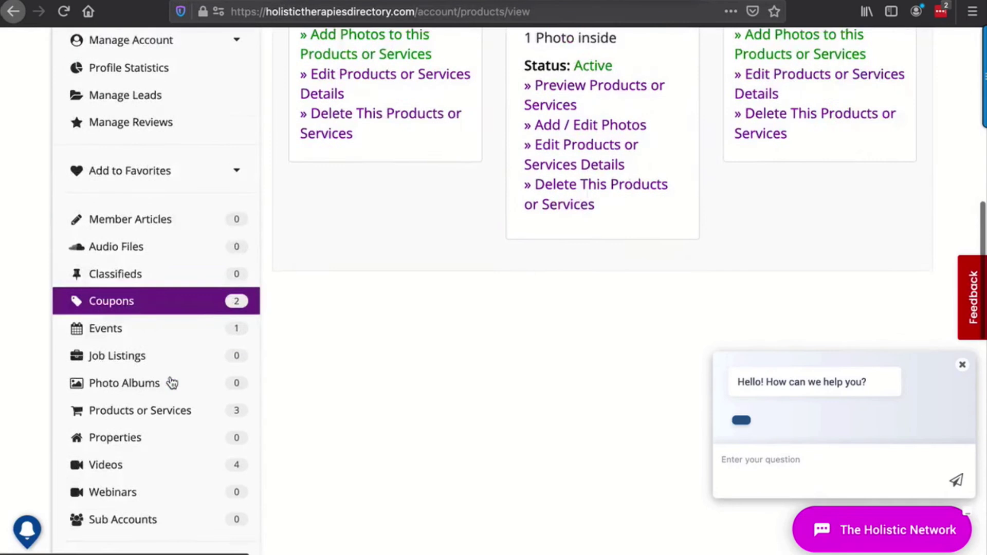
{"action": "scroll", "coordinate": [172, 383], "scroll_direction": "down", "scroll_amount": 2}
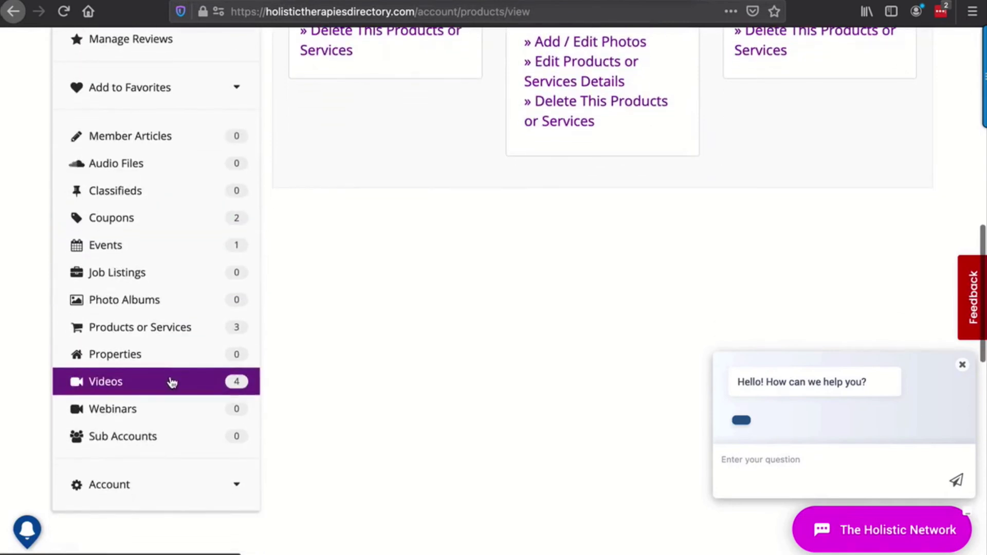
{"action": "left_click", "coordinate": [146, 436]}
- Scroll the Sub Accounts page, which shows zero sub accounts for ACCESS ENTERPRISES
{"action": "scroll", "coordinate": [572, 427], "scroll_direction": "down", "scroll_amount": 3}
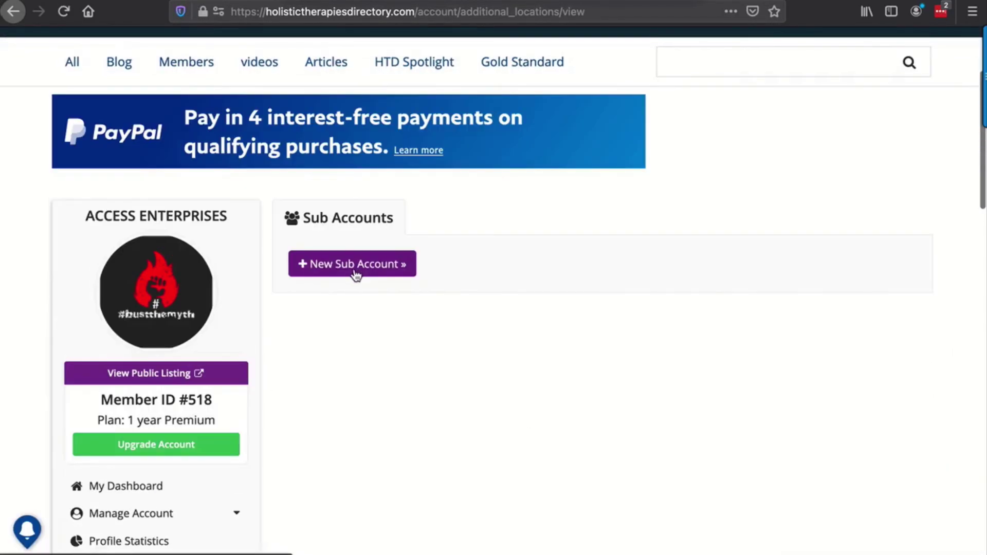